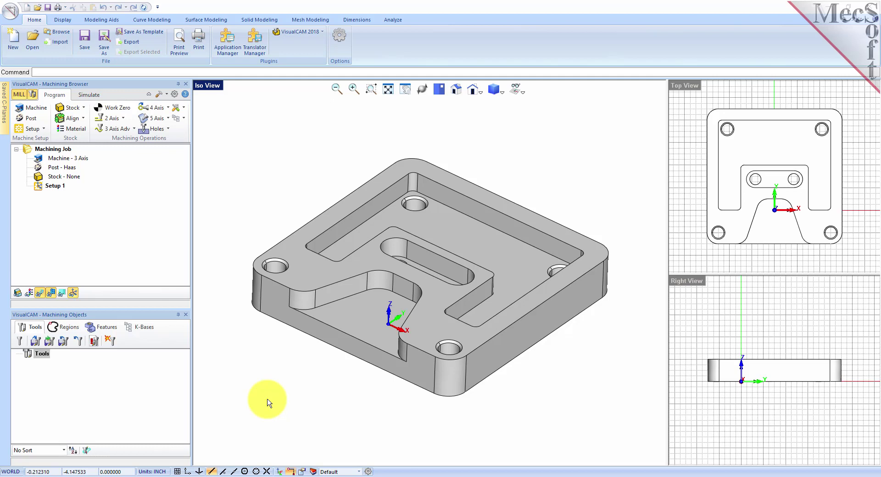
# Step: Look up the part information of the plate solid, checking its number of shells and faces
pyautogui.moveTo(535, 399)
pyautogui.mouseDown(button='right')
pyautogui.moveTo(531, 362)
pyautogui.moveTo(505, 346)
pyautogui.moveTo(522, 401)
pyautogui.mouseUp(button='right')
pyautogui.moveTo(281, 334); pyautogui.dragTo(287, 342, button='right')
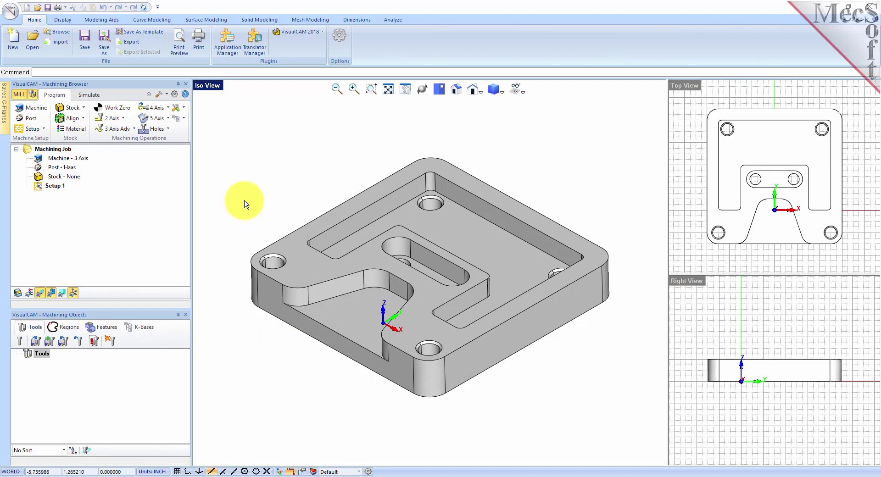
pyautogui.click(477, 218)
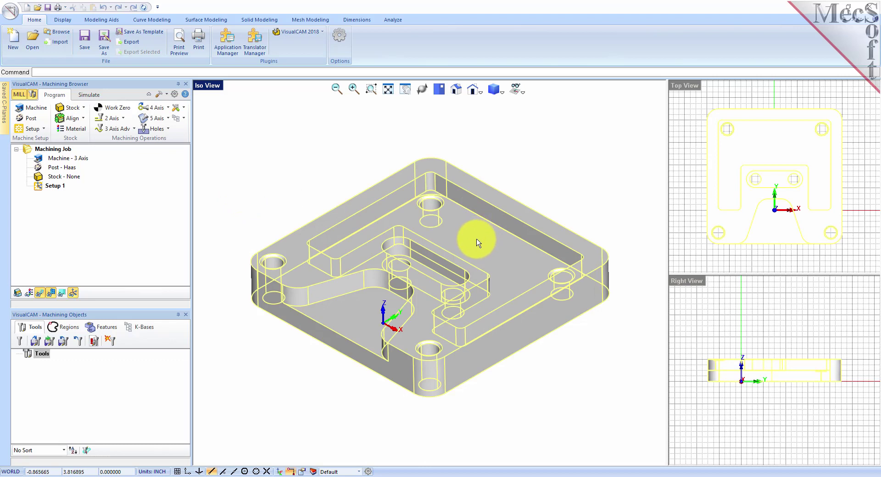
pyautogui.click(586, 171)
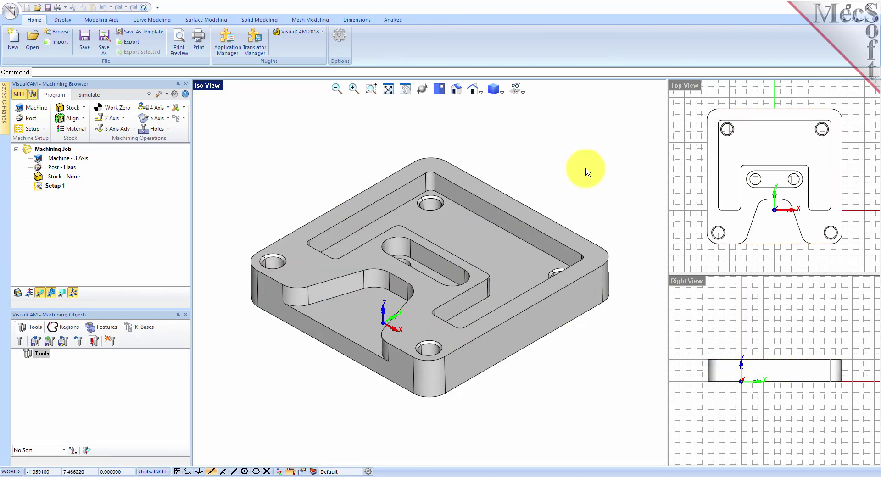
pyautogui.click(466, 240)
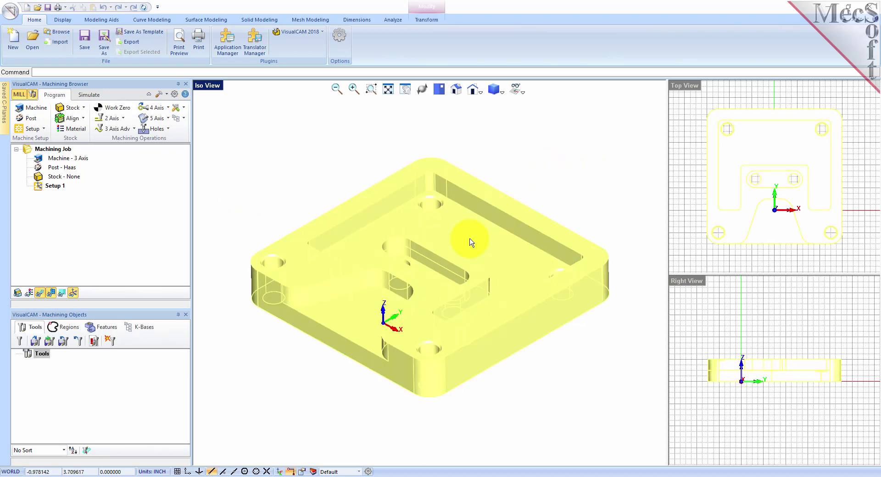
pyautogui.click(394, 20)
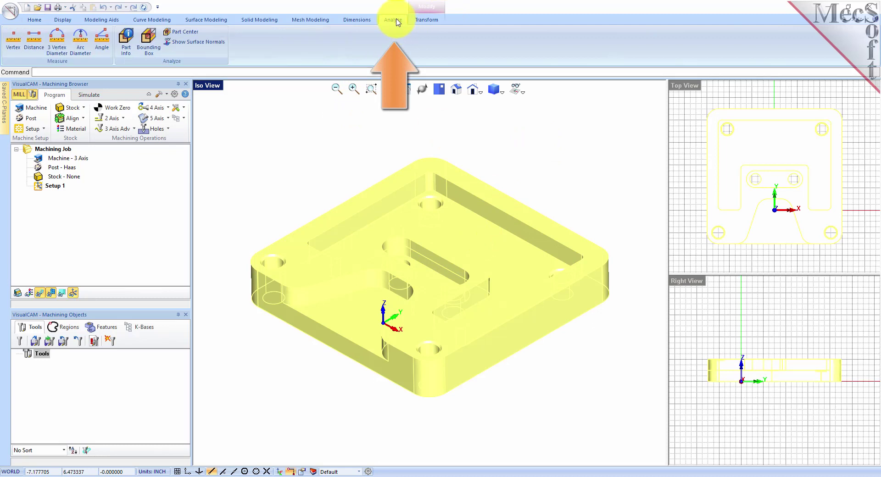
pyautogui.click(126, 41)
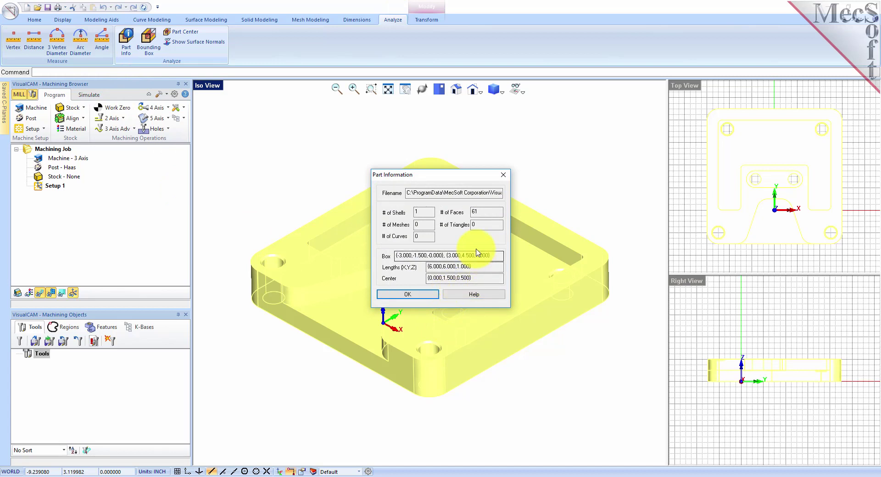
pyautogui.doubleClick(423, 212)
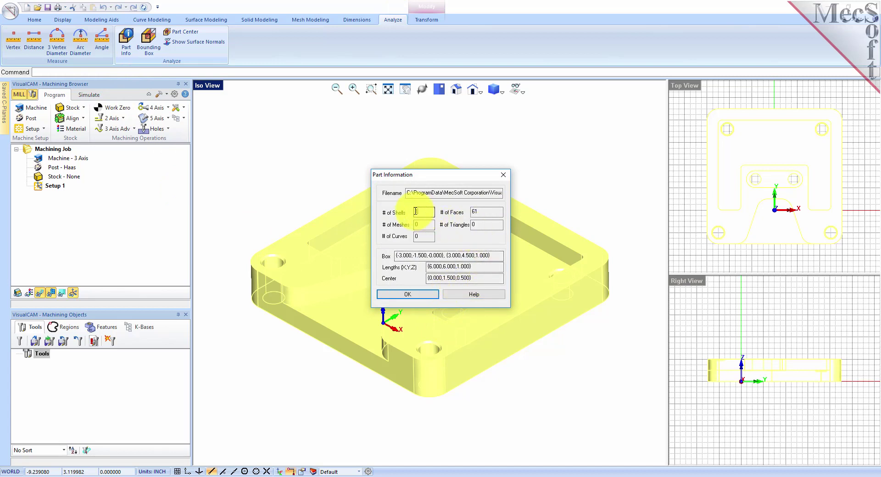
pyautogui.doubleClick(480, 212)
pyautogui.click(408, 294)
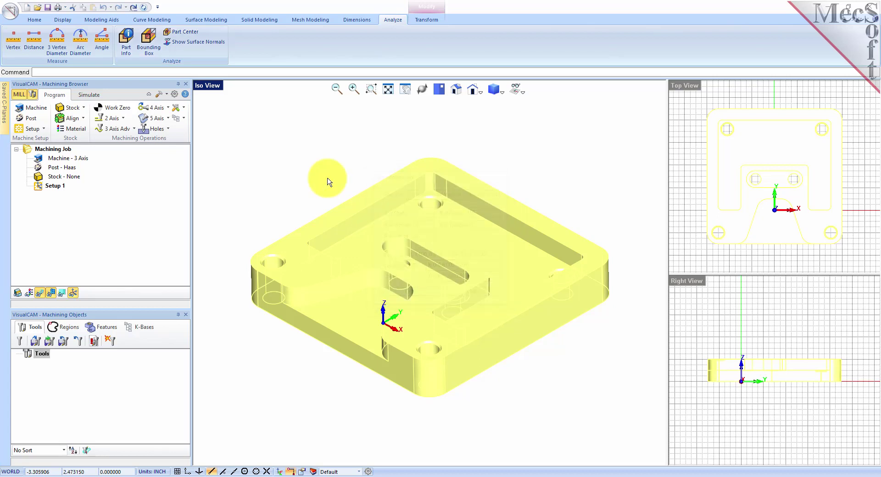
pyautogui.click(301, 164)
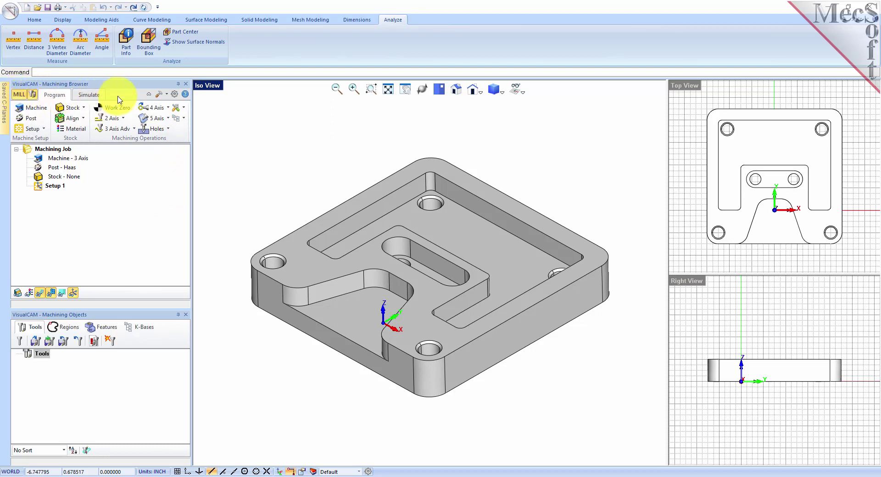
# Step: Set the Automatic Feature Machining knowledge base to Default_INCH.vkb in the Features preferences
pyautogui.click(174, 95)
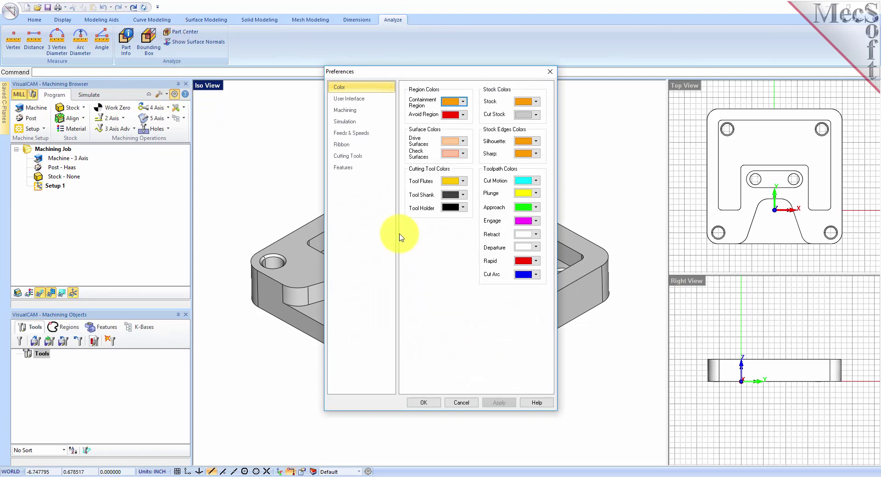
pyautogui.click(354, 169)
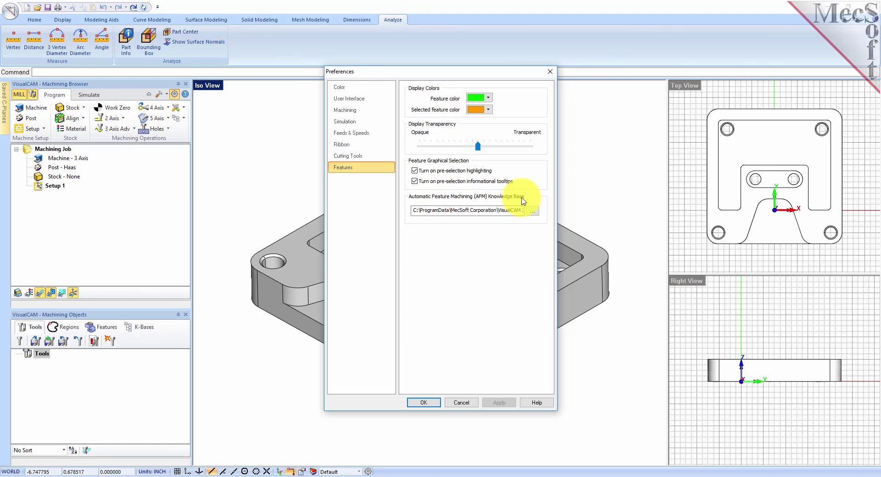
pyautogui.click(532, 211)
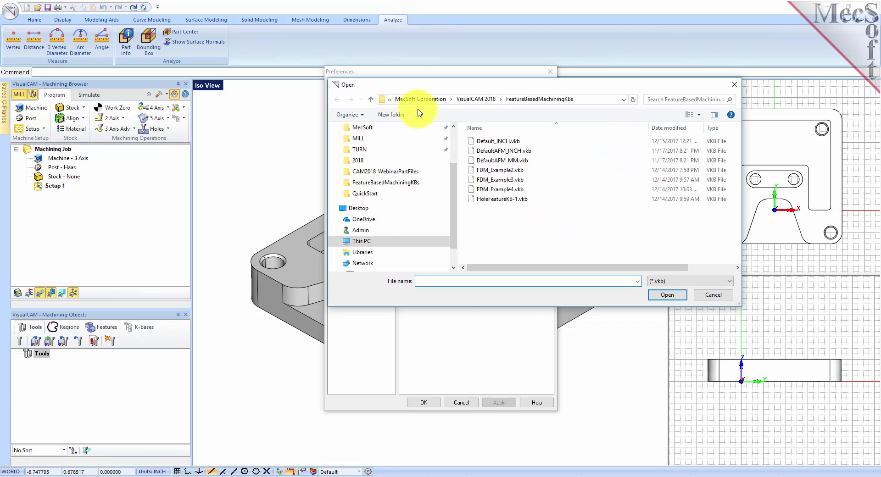
pyautogui.click(504, 141)
pyautogui.click(668, 296)
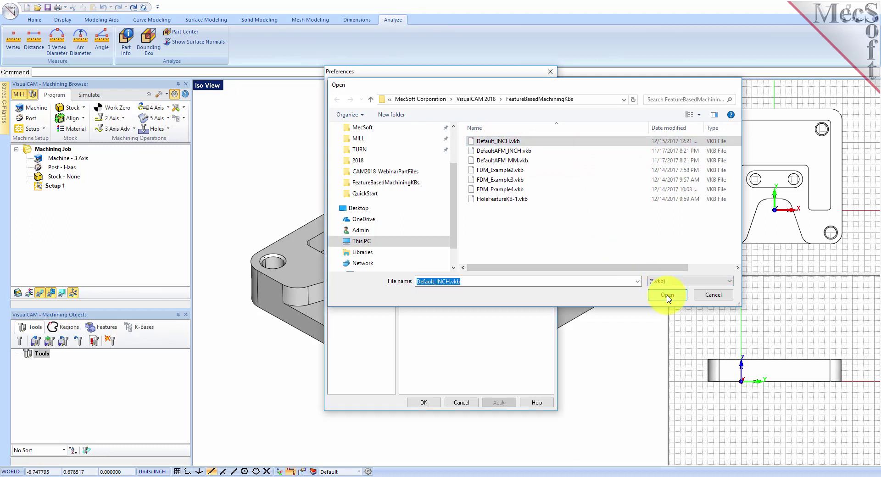
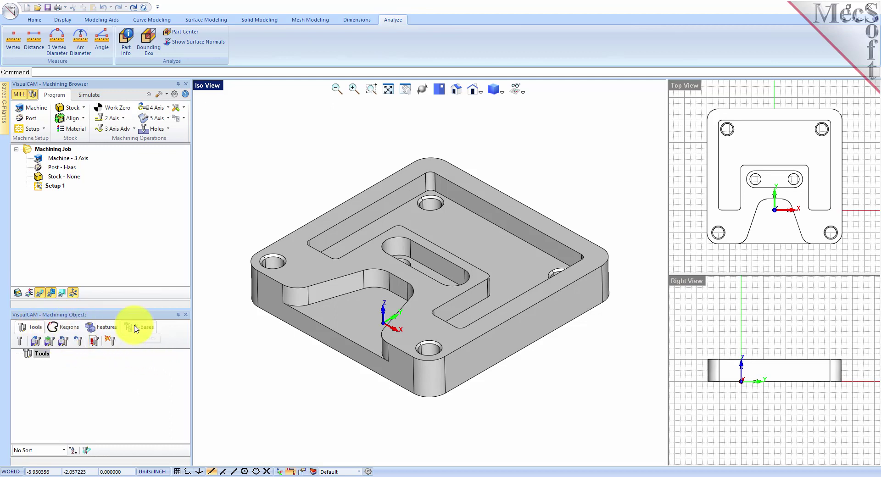
# Step: Detect all machinable features of the plate with automatic feature detection
pyautogui.click(105, 333)
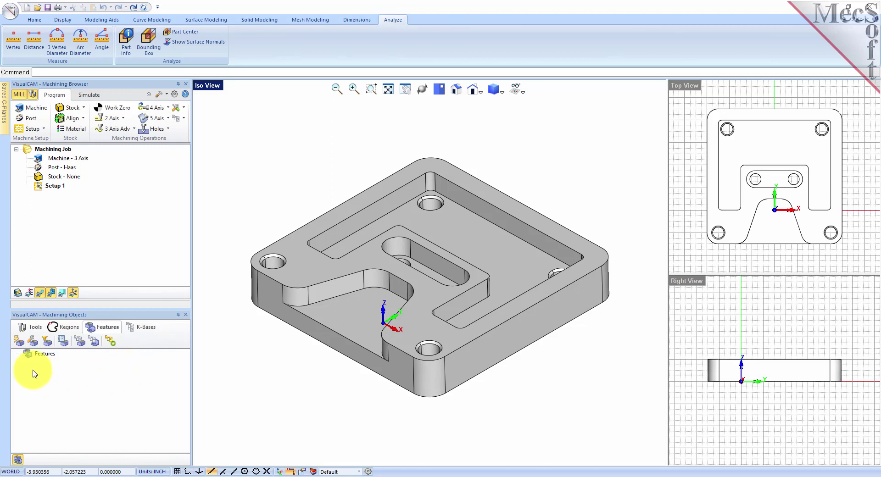
pyautogui.click(19, 342)
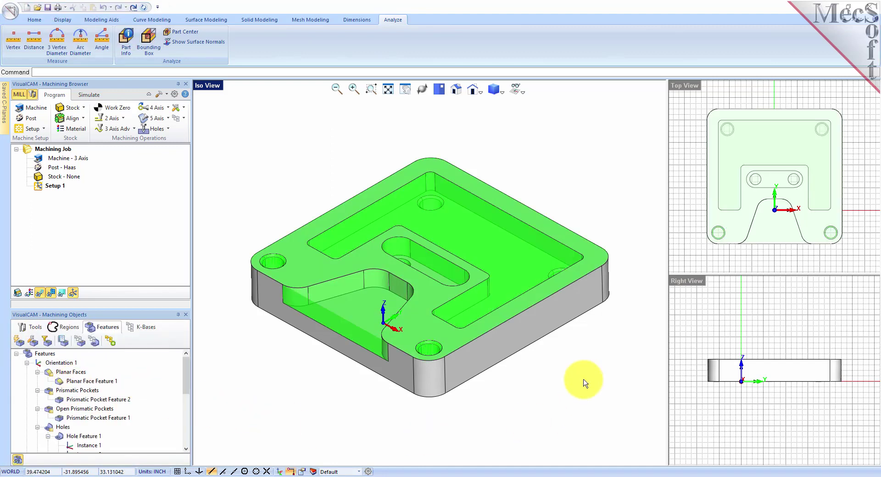
# Step: Examine the detected planar face, prismatic pocket, open pocket and hole features by highlighting them on the plate
pyautogui.moveTo(186, 374)
pyautogui.mouseDown()
pyautogui.moveTo(185, 420)
pyautogui.moveTo(187, 375)
pyautogui.mouseUp()
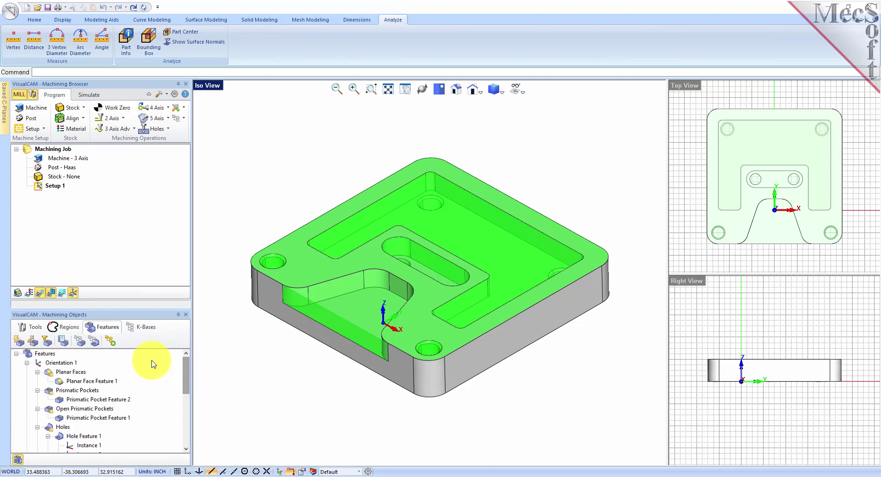
pyautogui.click(78, 382)
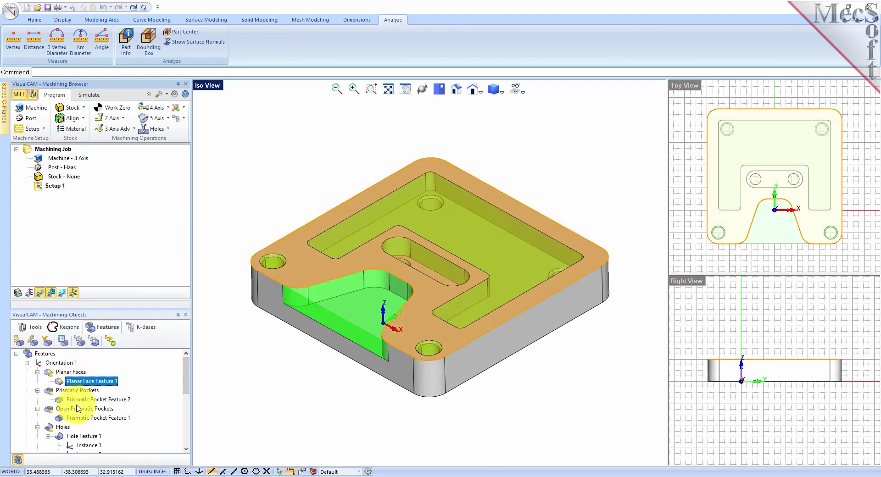
pyautogui.click(95, 400)
pyautogui.click(76, 408)
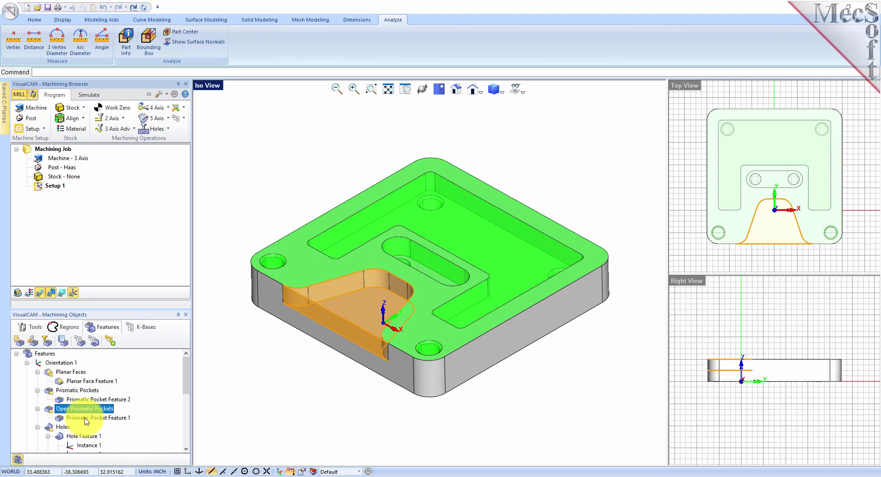
pyautogui.click(86, 418)
pyautogui.scroll(-1, 92, 372)
pyautogui.scroll(-1, 92, 371)
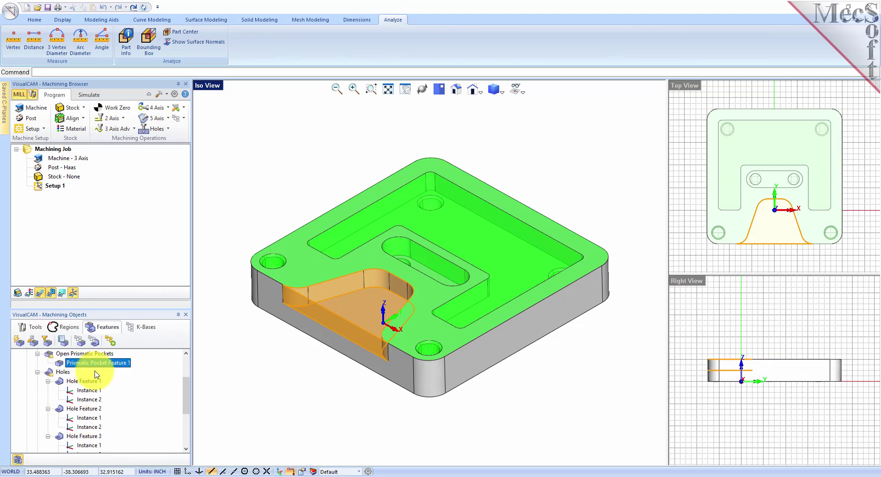
pyautogui.click(63, 373)
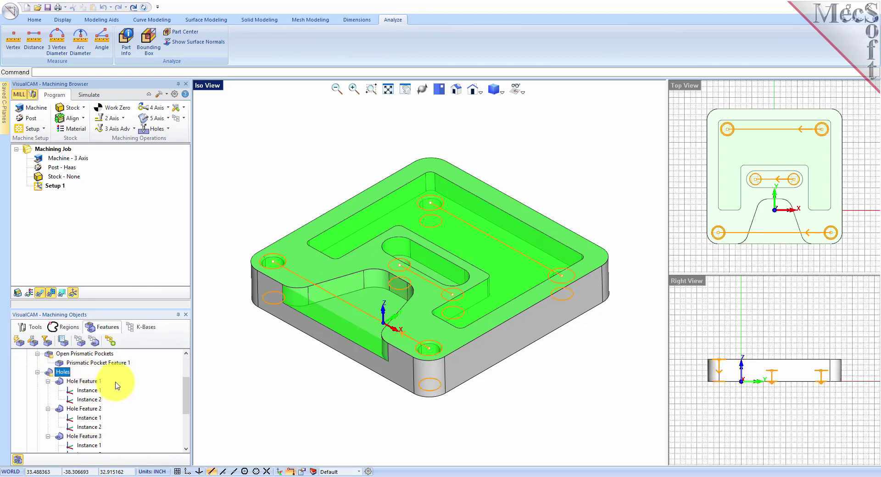
pyautogui.scroll(2, 118, 387)
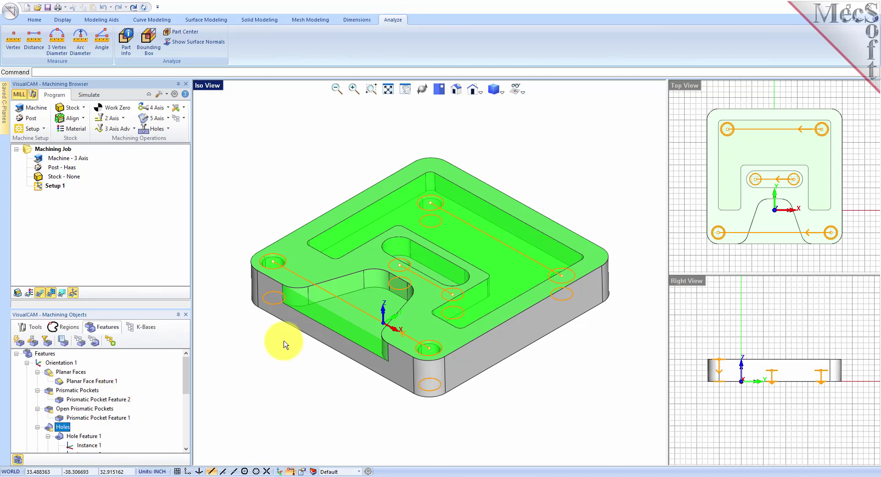
pyautogui.click(367, 324)
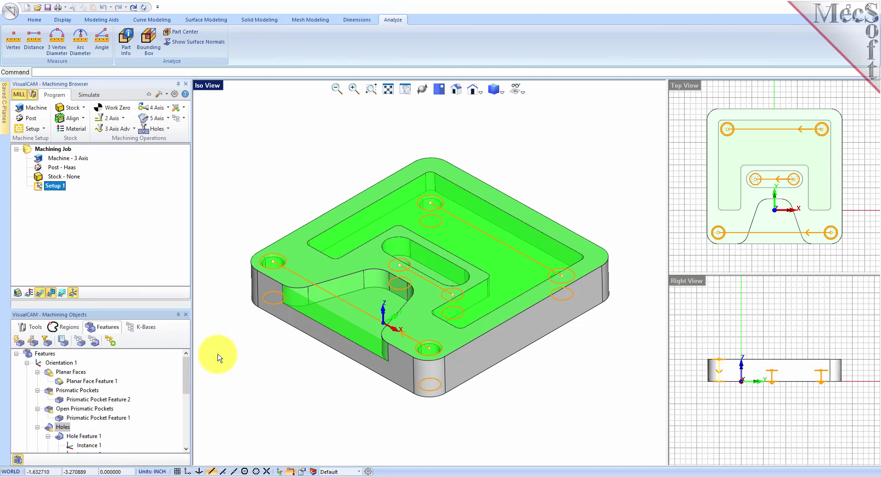
# Step: Generate machining operations for all detected features and review the pocketing, slotting, profiling and chamfering toolpaths
pyautogui.click(44, 354)
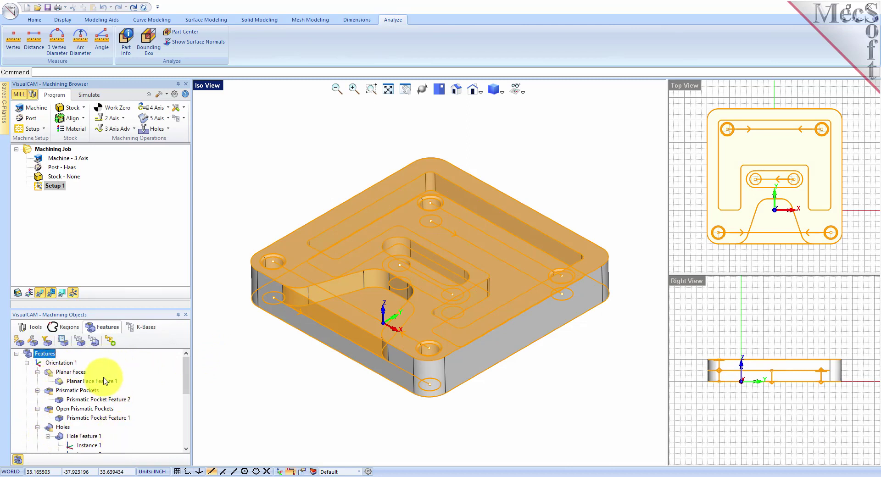
pyautogui.click(110, 344)
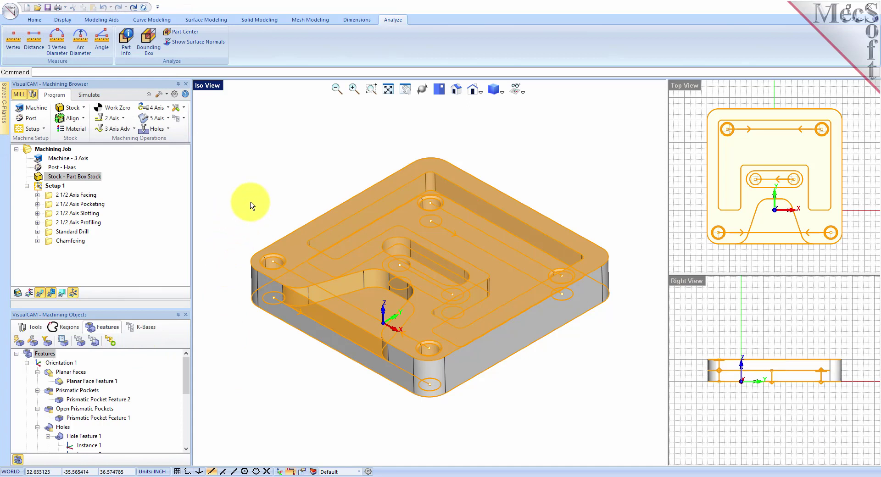
pyautogui.click(519, 210)
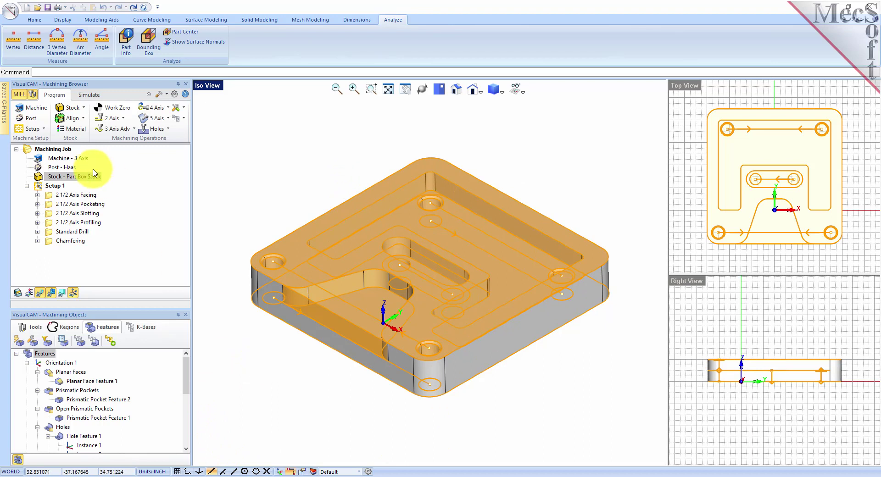
pyautogui.click(52, 205)
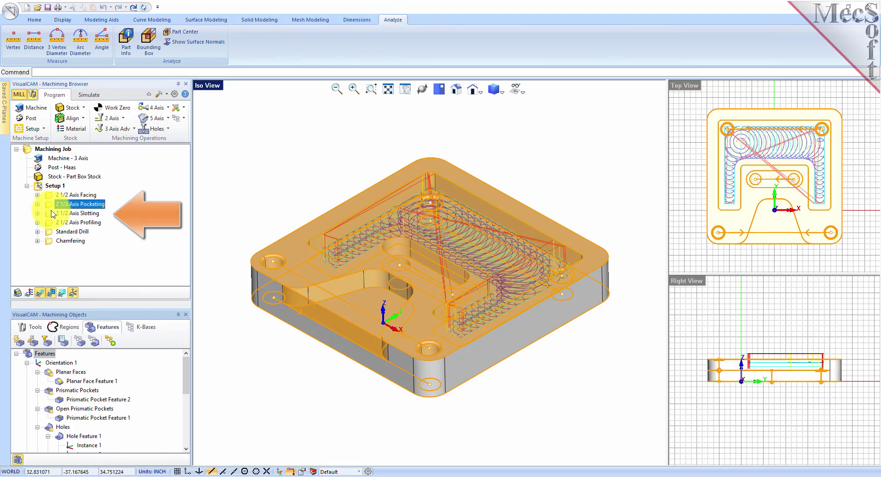
pyautogui.click(49, 215)
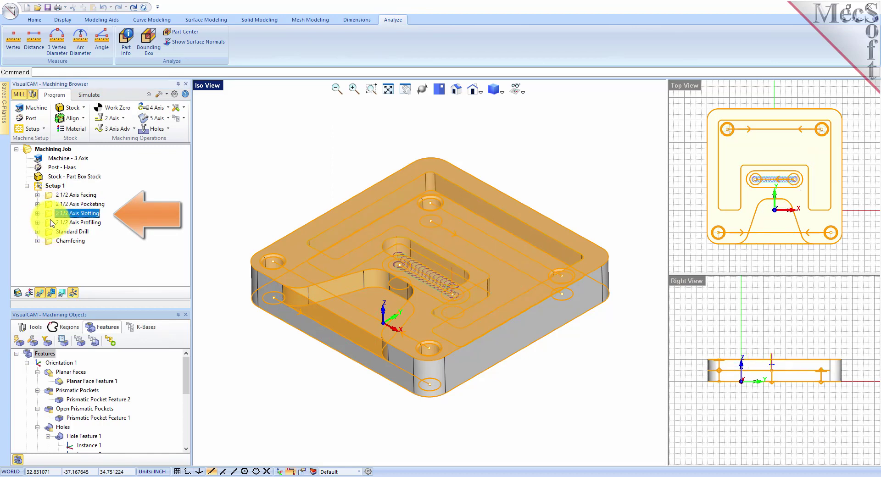
pyautogui.click(51, 223)
pyautogui.click(51, 242)
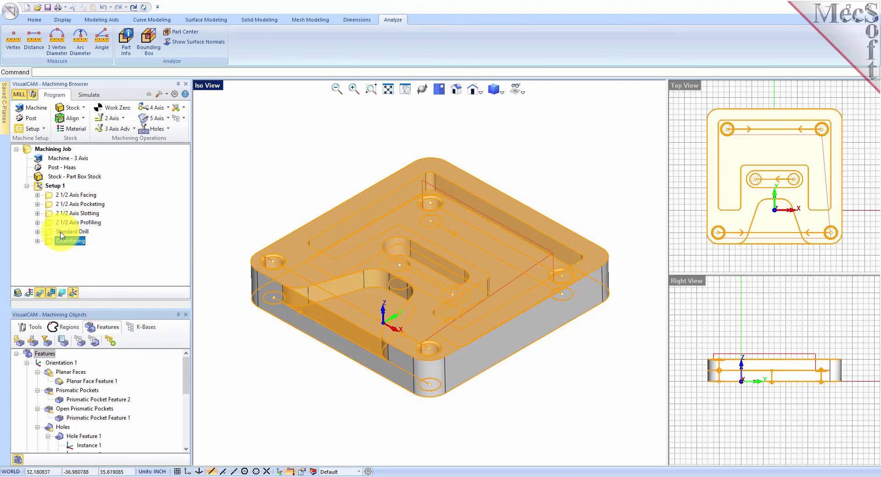
# Step: Delete Setup 1 with its machining operations and all detected features
pyautogui.click(39, 188)
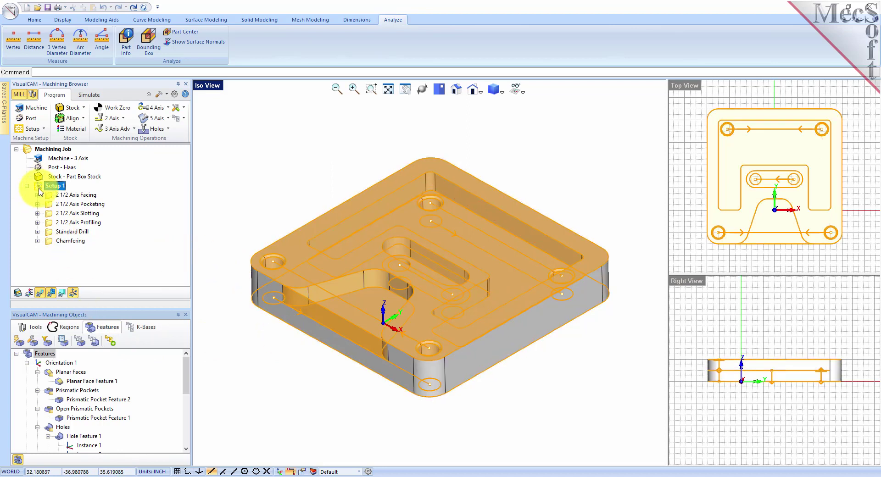
pyautogui.press('Delete')
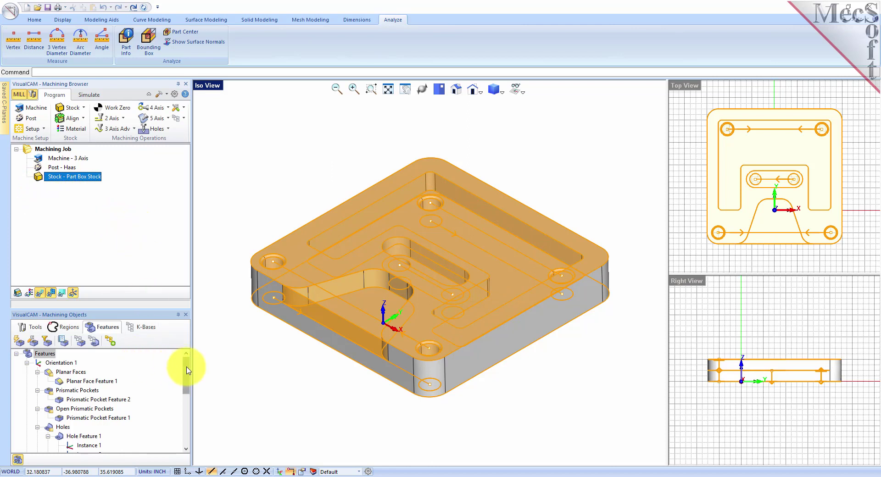
pyautogui.click(41, 357)
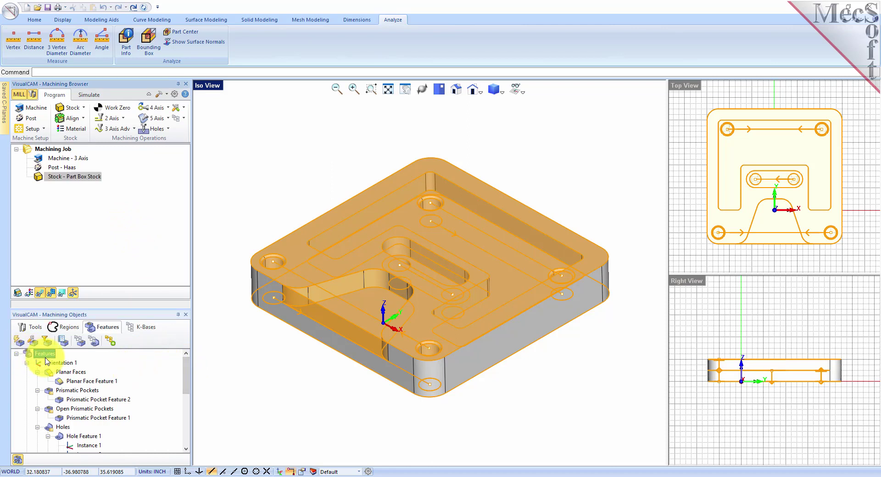
pyautogui.press('Delete')
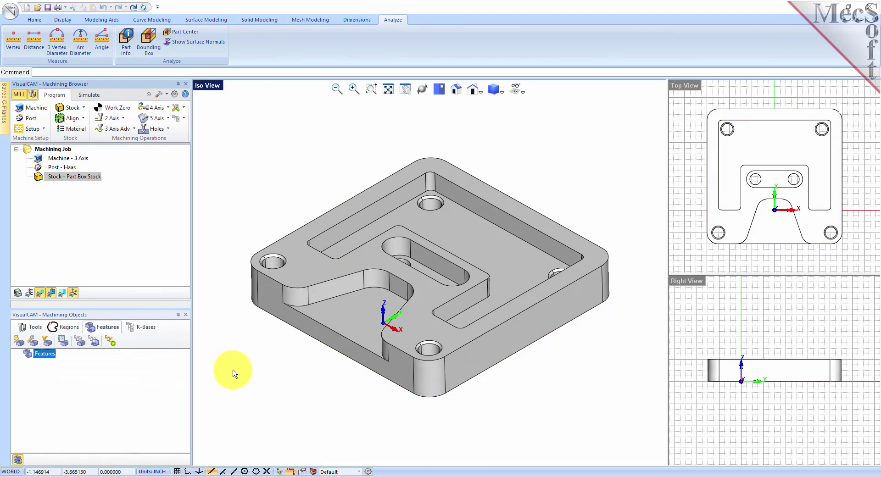
# Step: Detect features with Interactive Feature Detection, using the floor face of the large U-shaped pocket
pyautogui.click(36, 345)
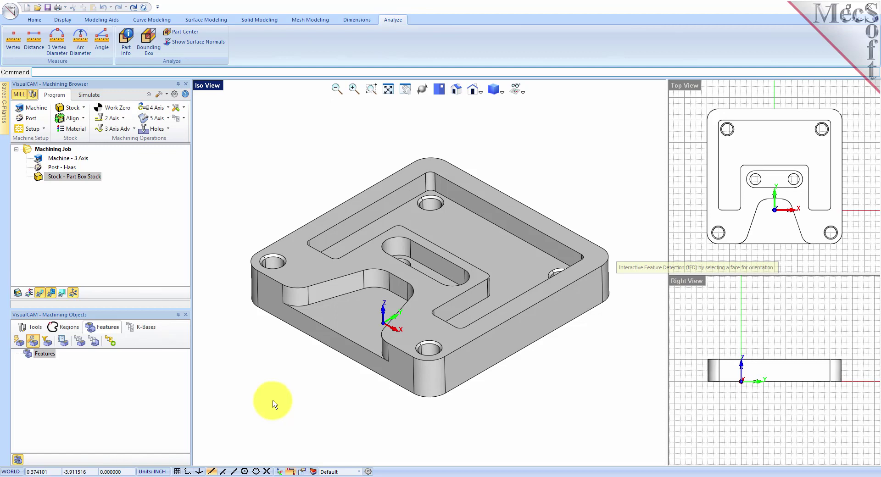
pyautogui.click(475, 234)
pyautogui.rightClick(581, 364)
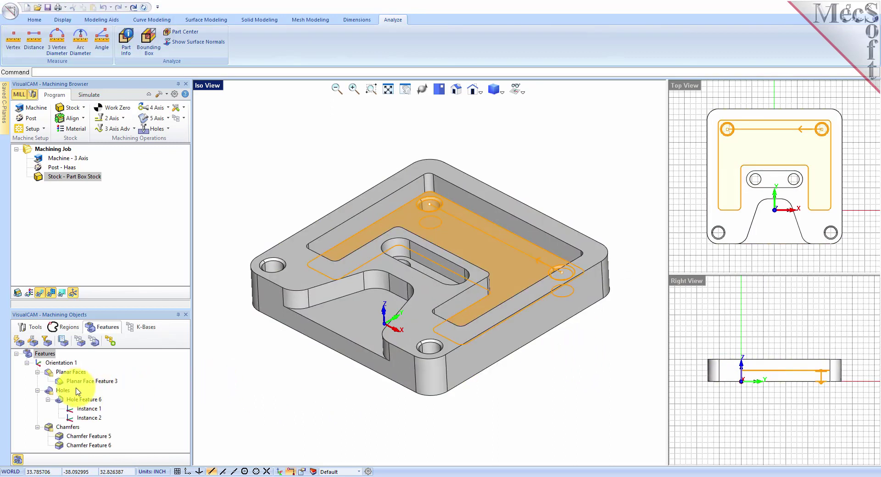
# Step: Highlight the planar face, hole and chamfer features detected from the U-shaped pocket floor on the plate
pyautogui.click(102, 382)
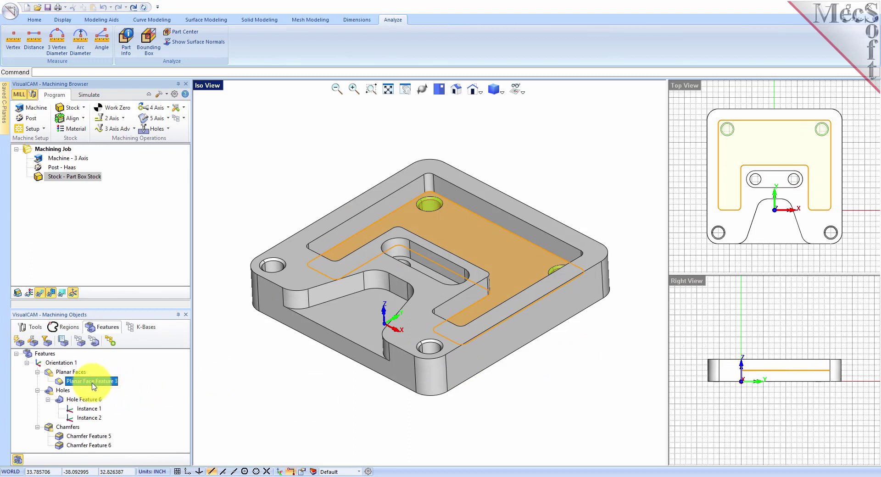
pyautogui.click(86, 399)
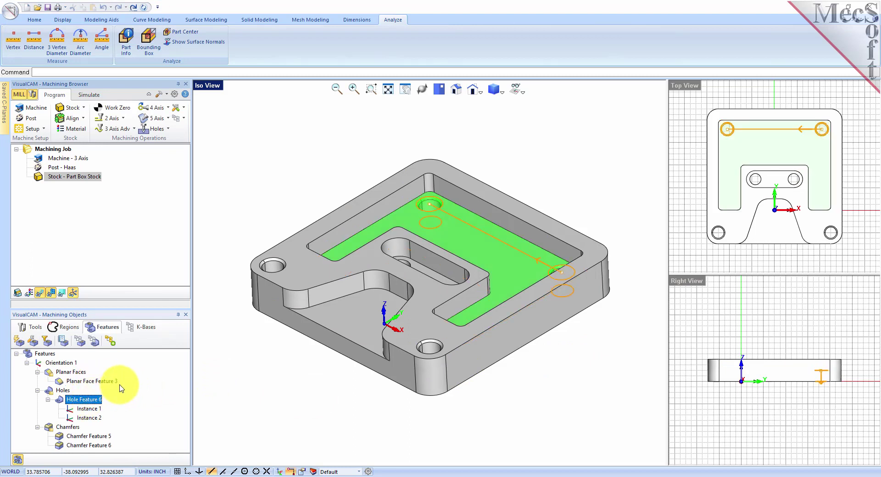
pyautogui.click(67, 427)
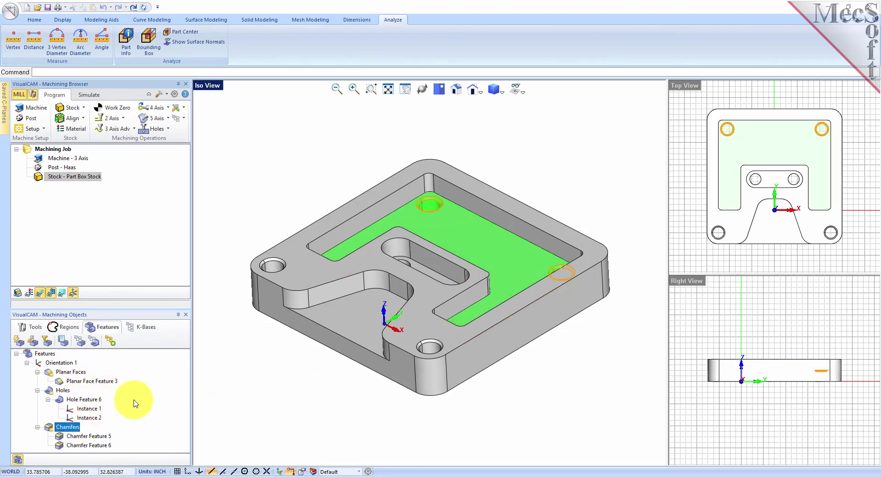
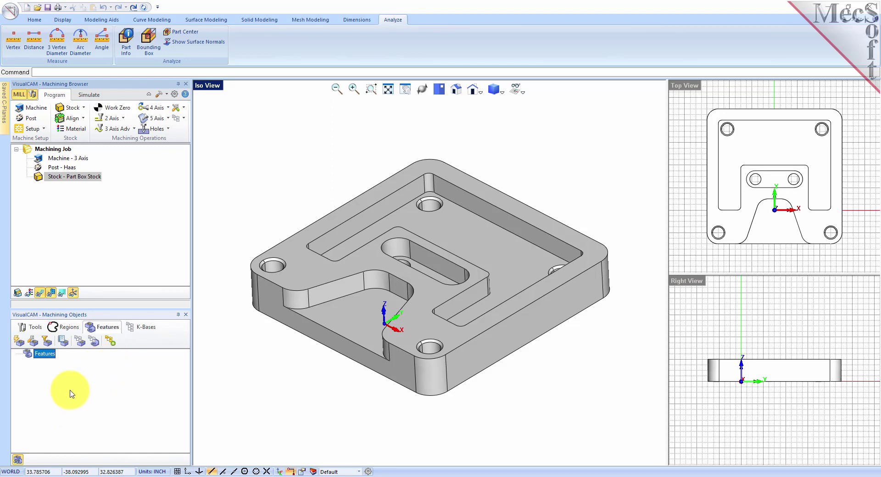
# Step: Check the global and hole feature detection filters, keep all feature types enabled, and run Automatic Feature Detection on the plate
pyautogui.click(47, 341)
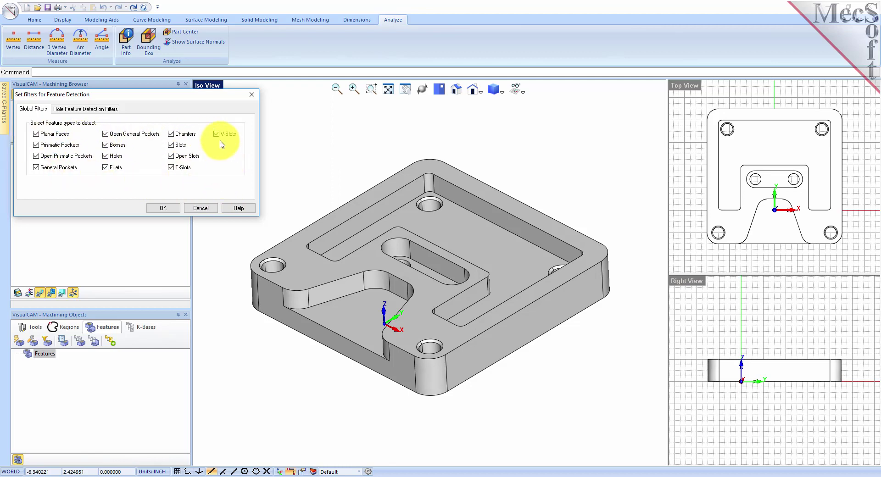
pyautogui.click(71, 110)
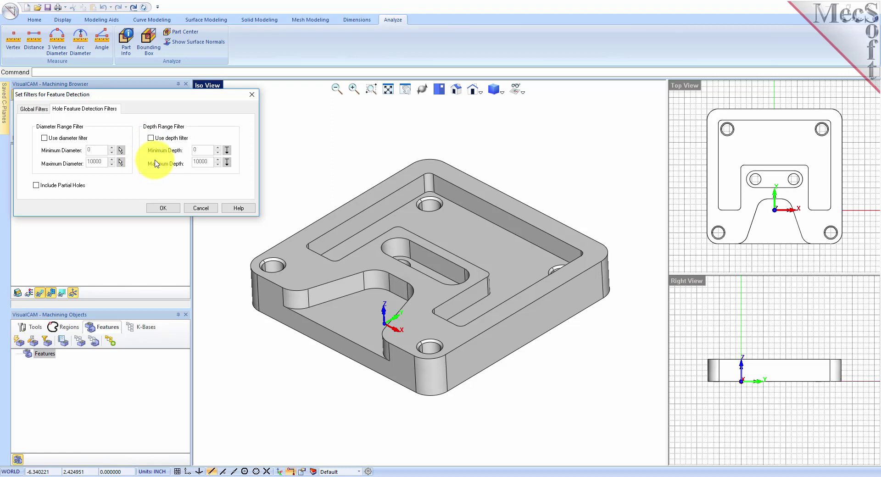
pyautogui.click(39, 111)
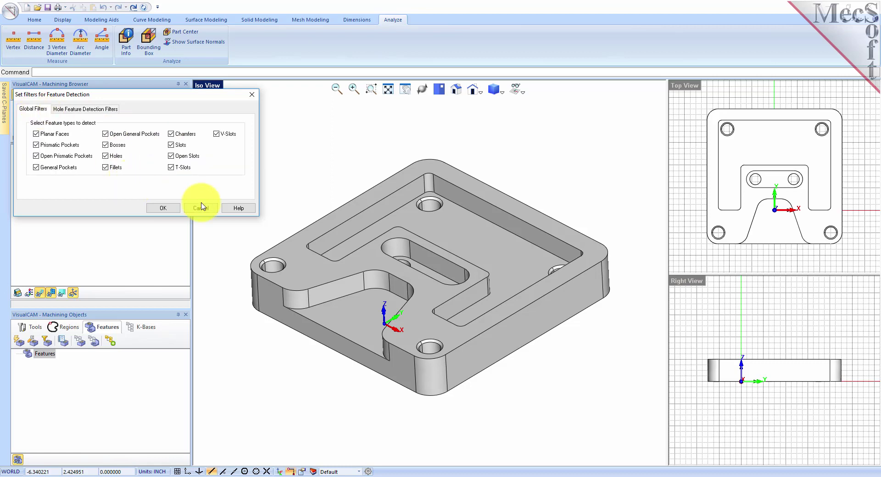
pyautogui.click(171, 209)
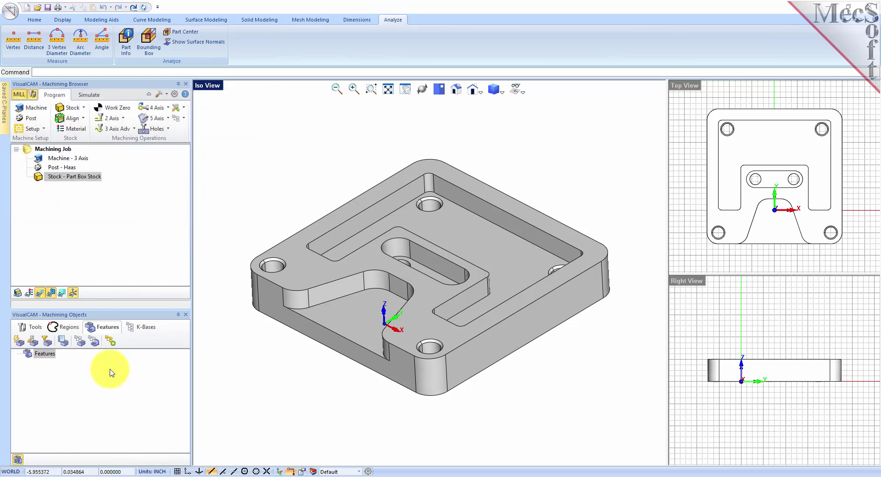
pyautogui.click(20, 341)
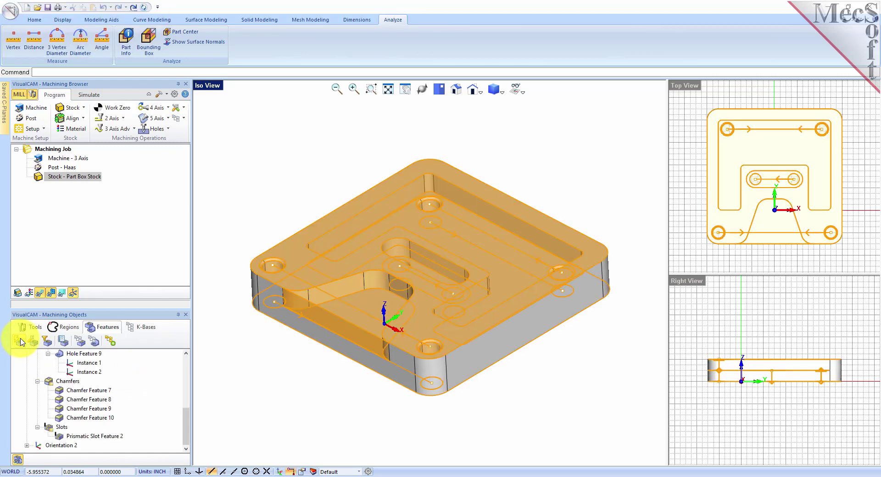
pyautogui.scroll(5, 183, 375)
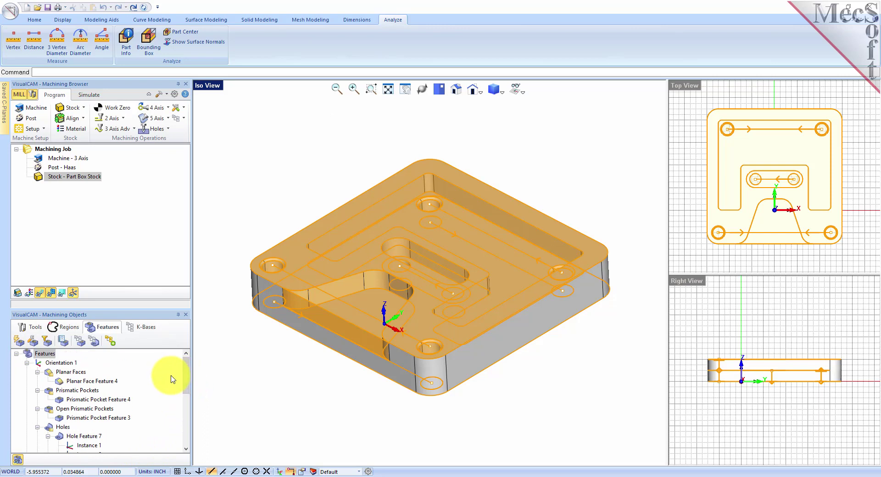
# Step: List the detected machining features and examine the parameters of the planar face, open pocket, hole and chamfer entries
pyautogui.click(63, 342)
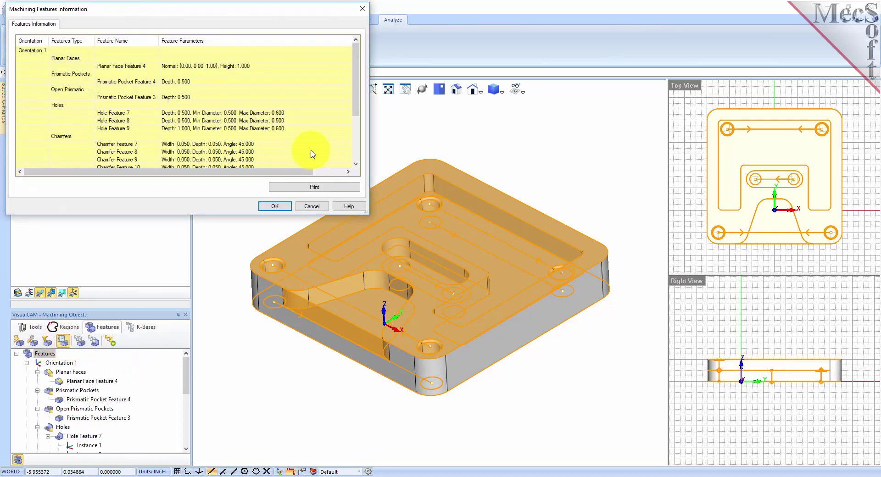
pyautogui.moveTo(358, 71)
pyautogui.mouseDown()
pyautogui.moveTo(354, 120)
pyautogui.moveTo(357, 67)
pyautogui.mouseUp()
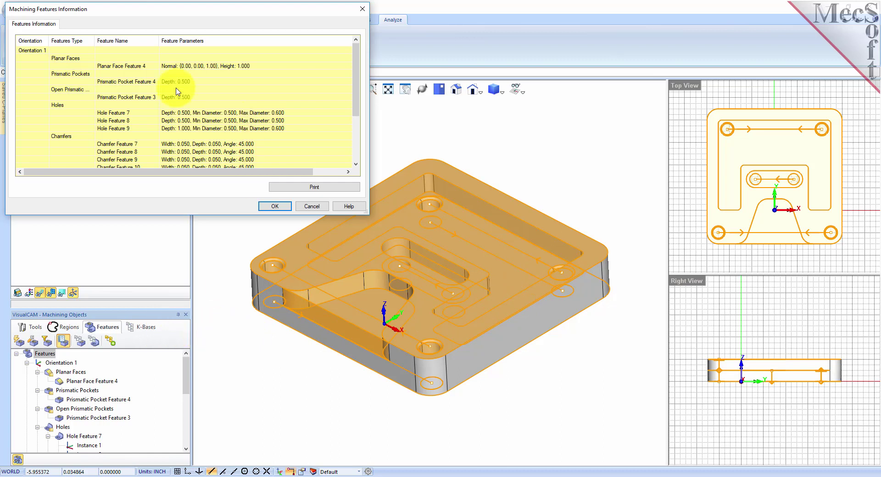
pyautogui.click(67, 59)
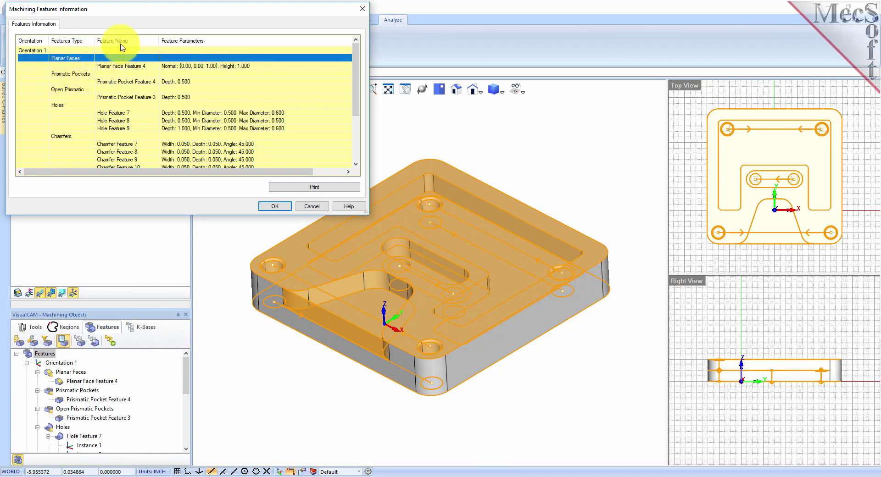
pyautogui.click(117, 67)
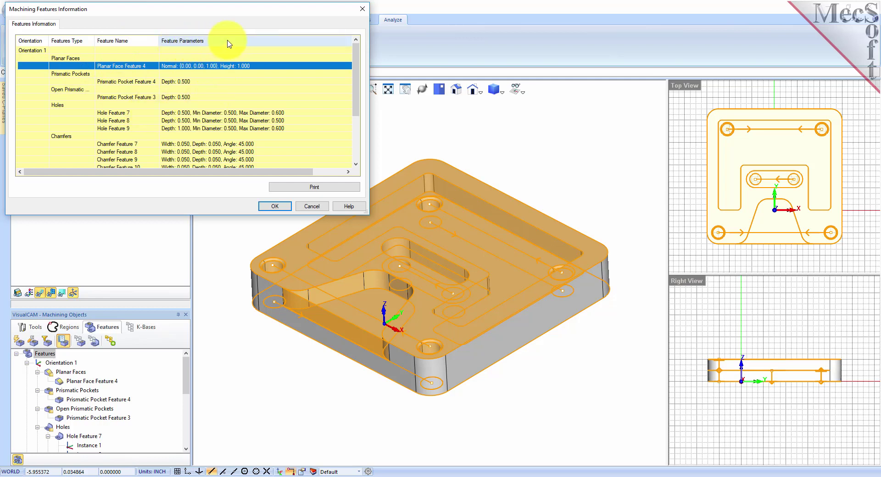
pyautogui.click(184, 97)
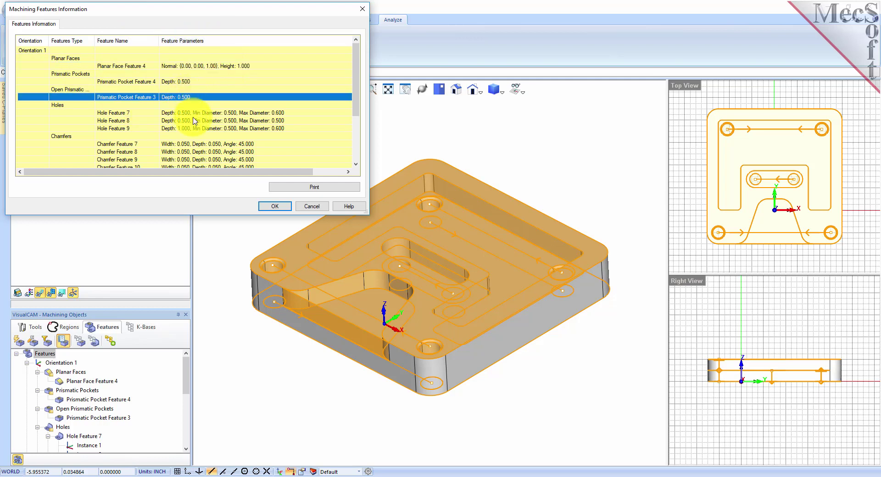
pyautogui.click(198, 113)
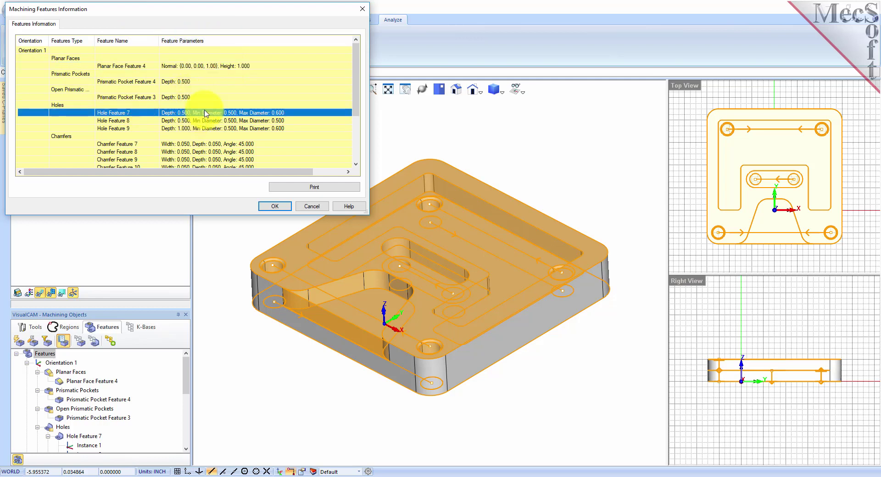
pyautogui.click(200, 143)
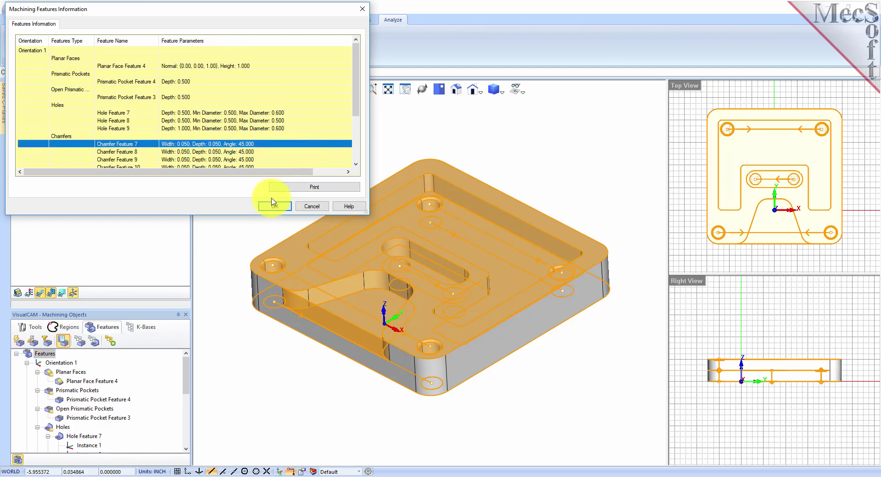
pyautogui.click(317, 206)
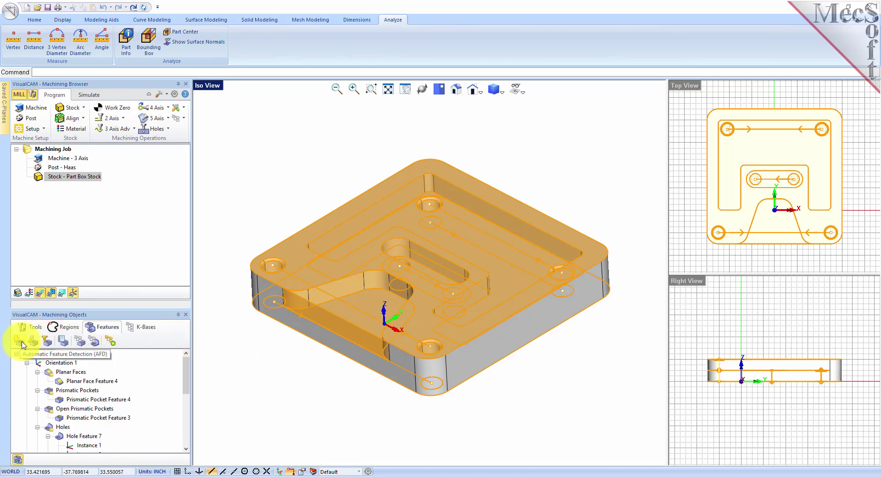
# Step: Read the help topic on associating milling features with machining operations and load an AFM knowledge base into the association dialog
pyautogui.click(79, 341)
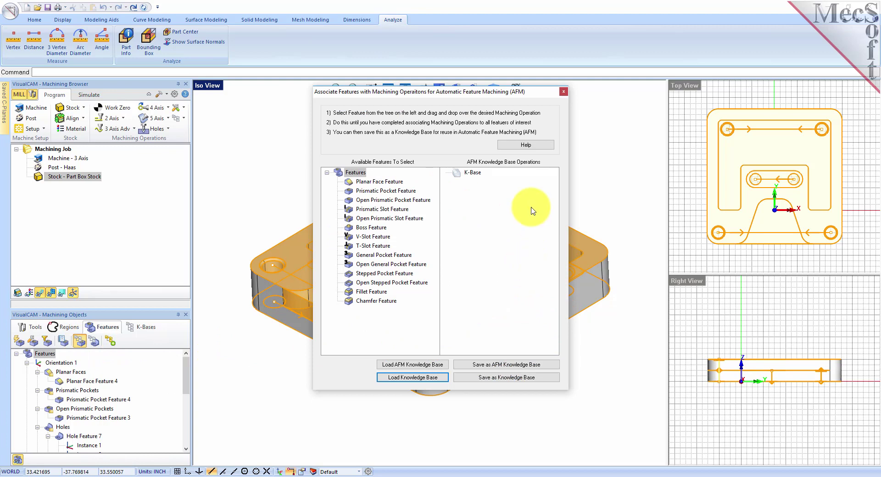
pyautogui.click(536, 147)
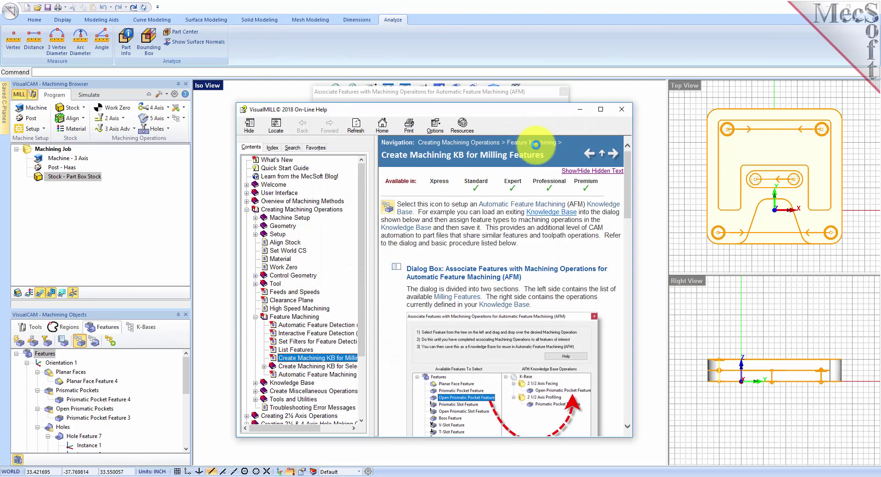
pyautogui.moveTo(629, 184); pyautogui.dragTo(631, 204)
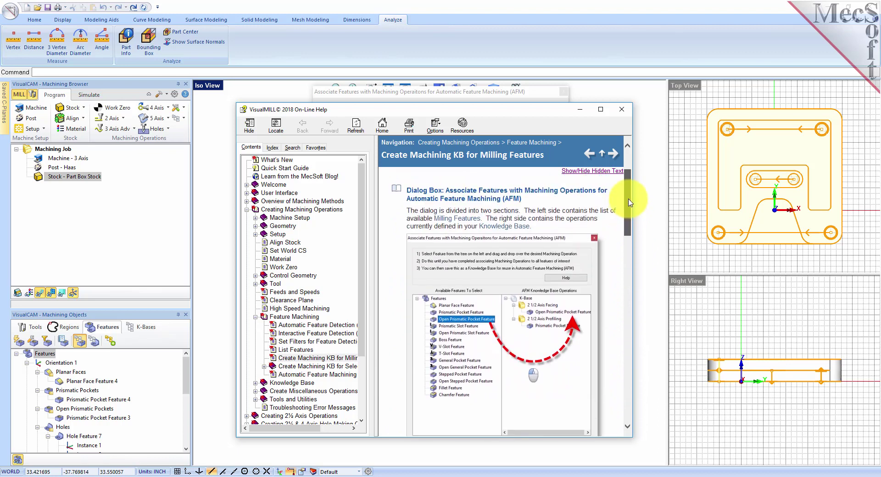
pyautogui.click(621, 109)
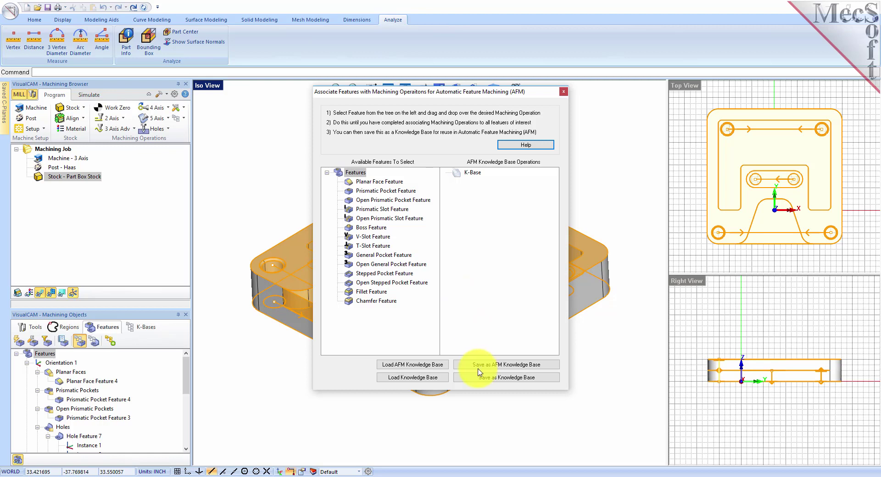
pyautogui.click(414, 365)
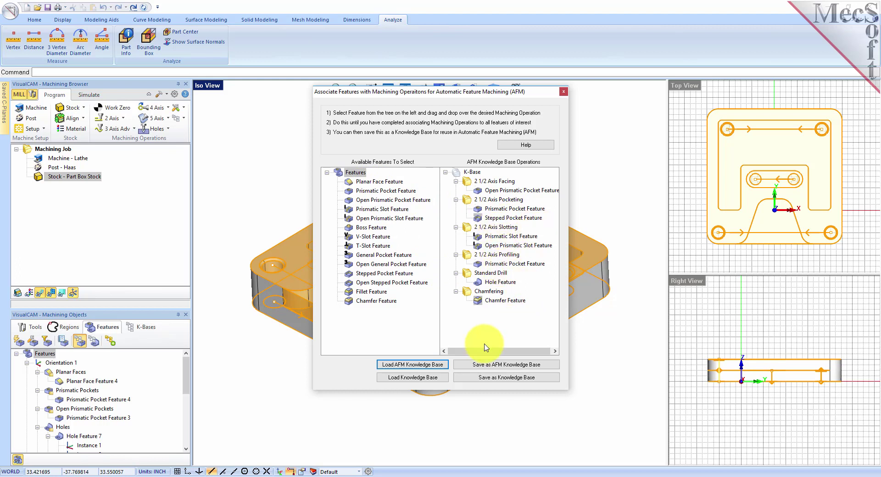
pyautogui.click(564, 91)
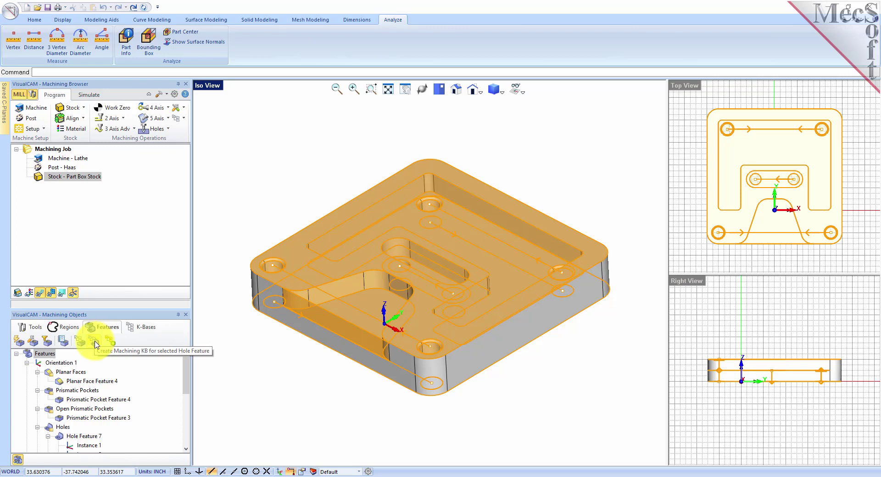
# Step: Highlight all detected holes and open the machining knowledge base setup for Hole Feature 7, the hole pair in the U-shaped pocket floor
pyautogui.moveTo(189, 382); pyautogui.dragTo(189, 390)
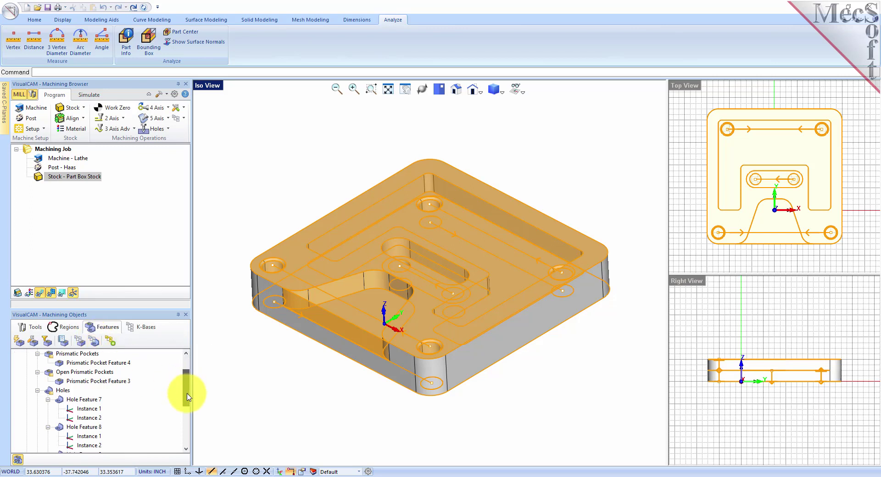
pyautogui.click(52, 390)
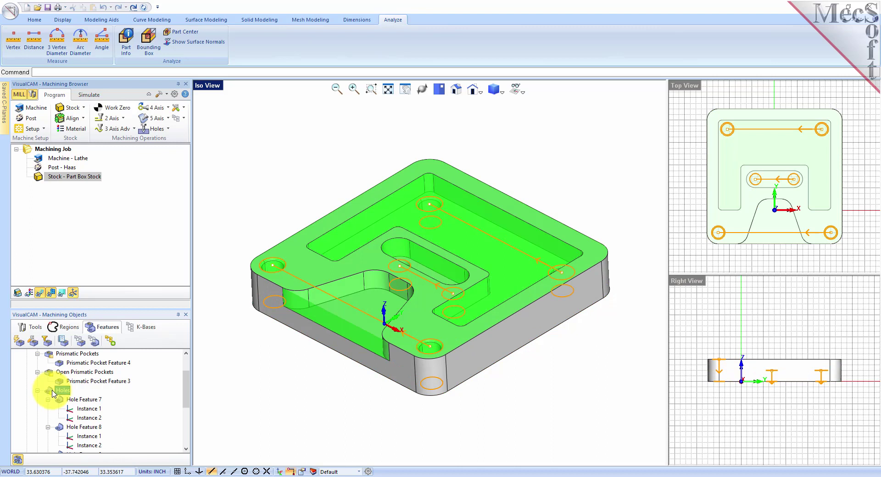
pyautogui.click(69, 400)
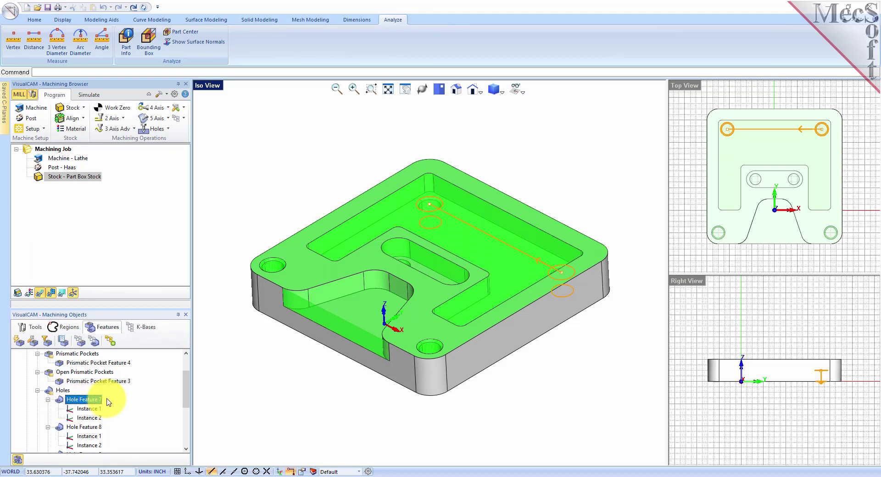
pyautogui.click(94, 341)
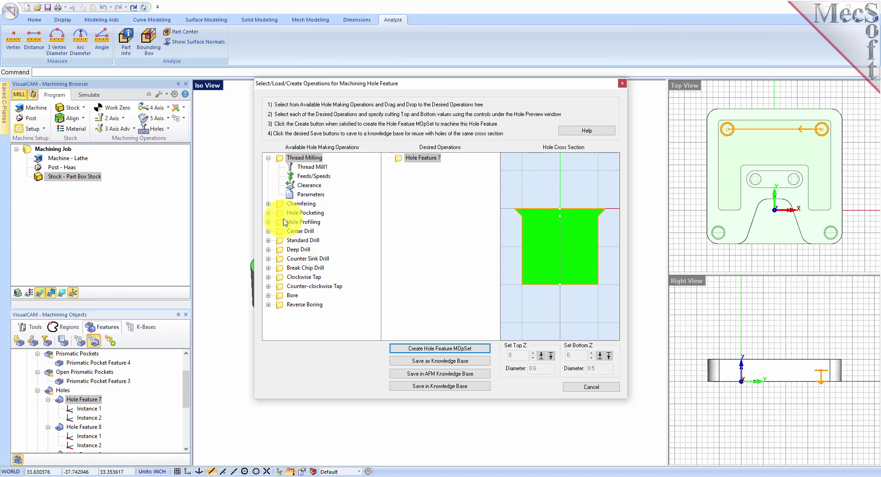
# Step: Assemble Center Drill, Standard Drill and Chamfering operations for Hole Feature 7, inspect their tool and parameter entries, and discard the setup
pyautogui.moveTo(282, 234); pyautogui.dragTo(436, 198)
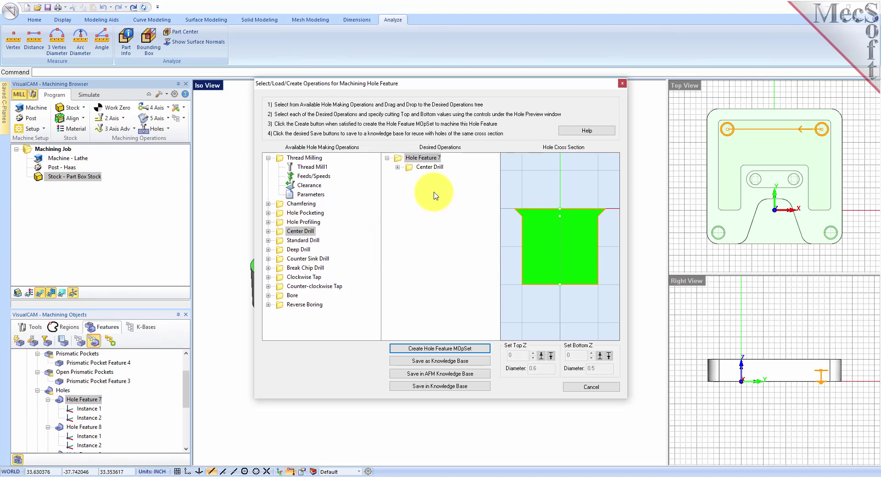
pyautogui.moveTo(280, 241); pyautogui.dragTo(403, 195)
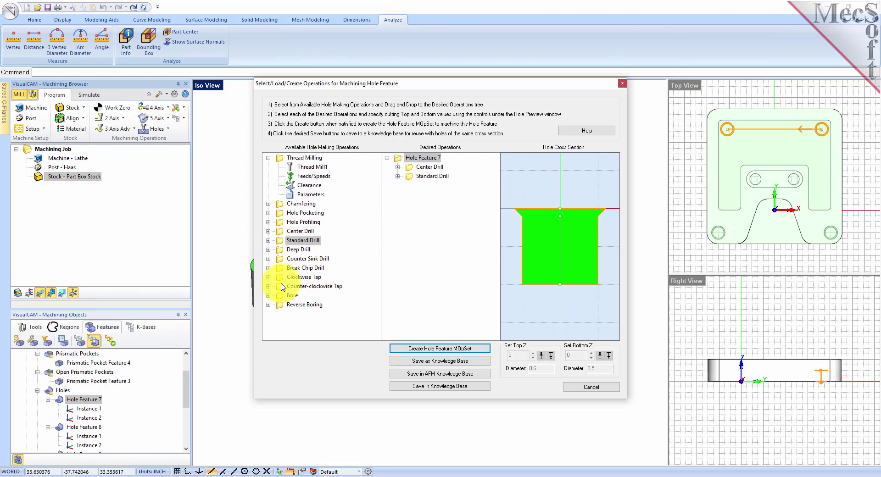
pyautogui.moveTo(282, 207); pyautogui.dragTo(416, 204)
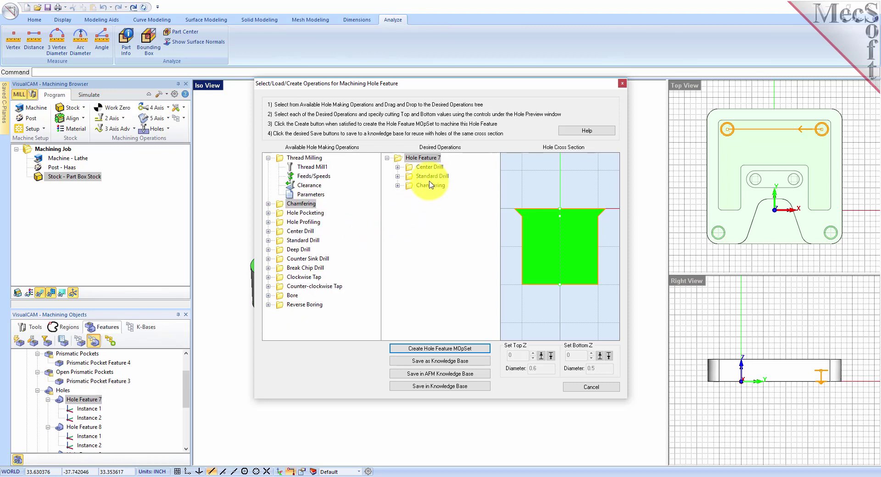
pyautogui.click(397, 167)
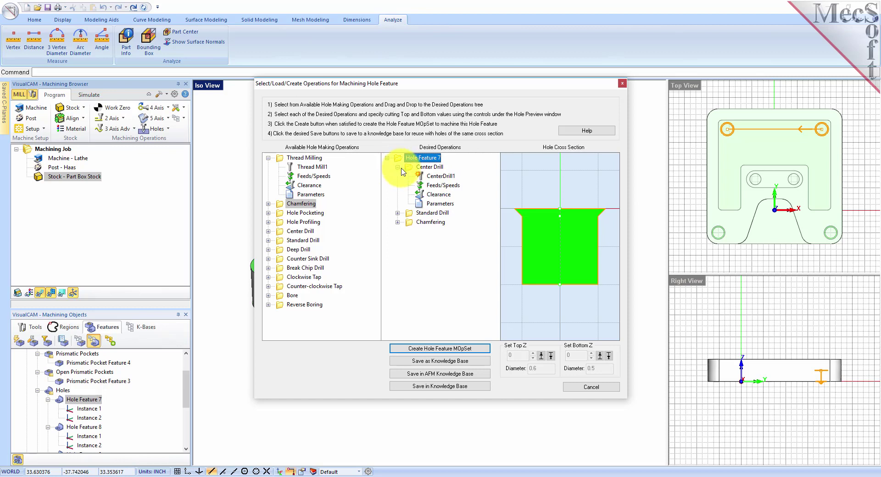
pyautogui.click(397, 213)
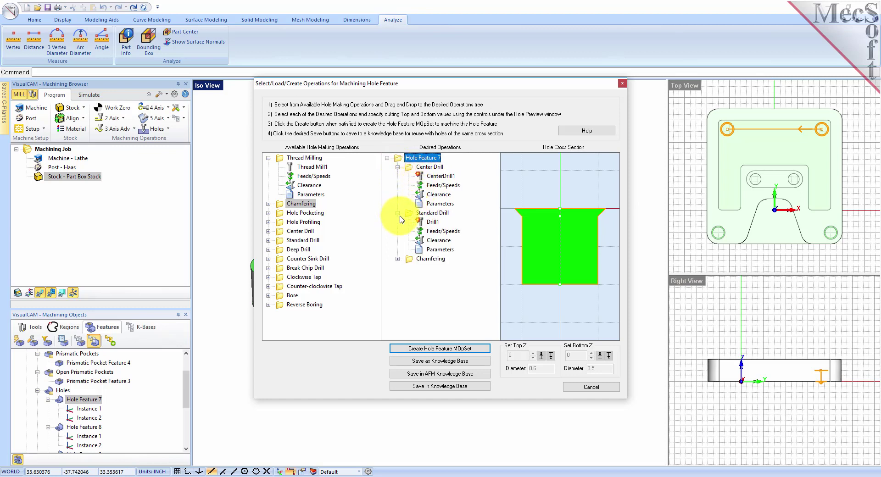
pyautogui.click(398, 259)
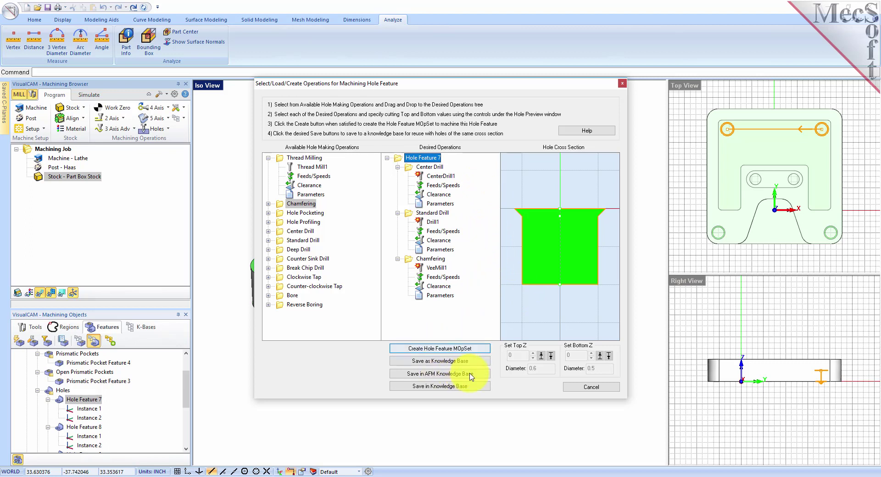
pyautogui.click(596, 387)
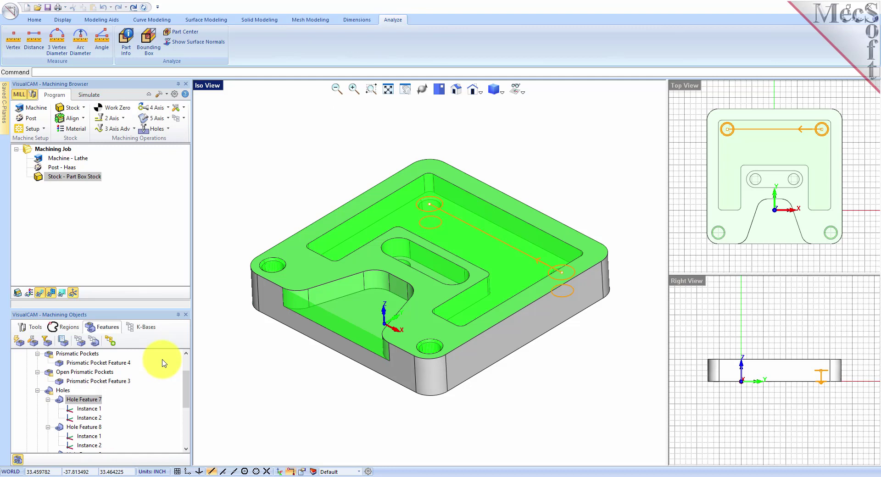
# Step: Load the Default_INCH.vkb file into the knowledge bases of the machining objects
pyautogui.click(146, 327)
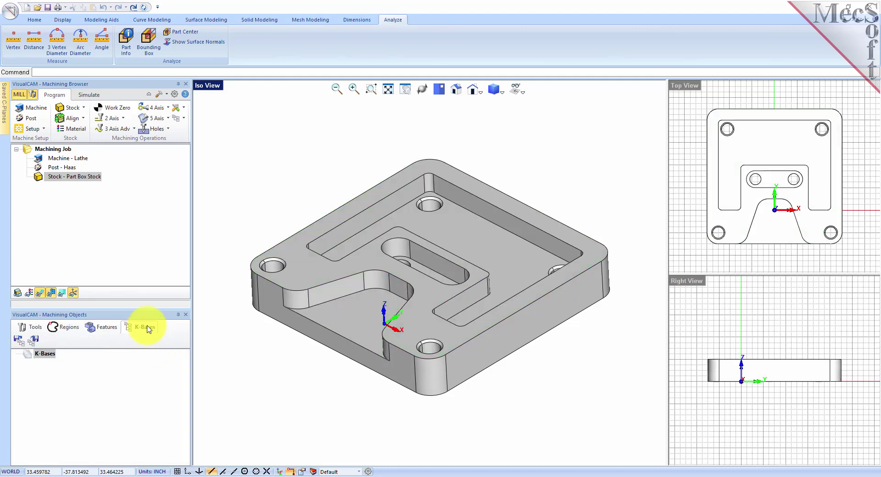
pyautogui.click(18, 341)
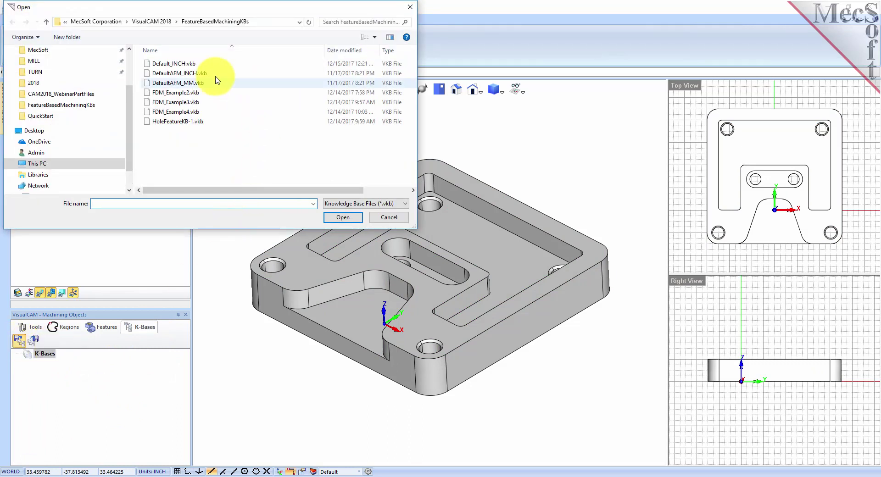
pyautogui.click(174, 64)
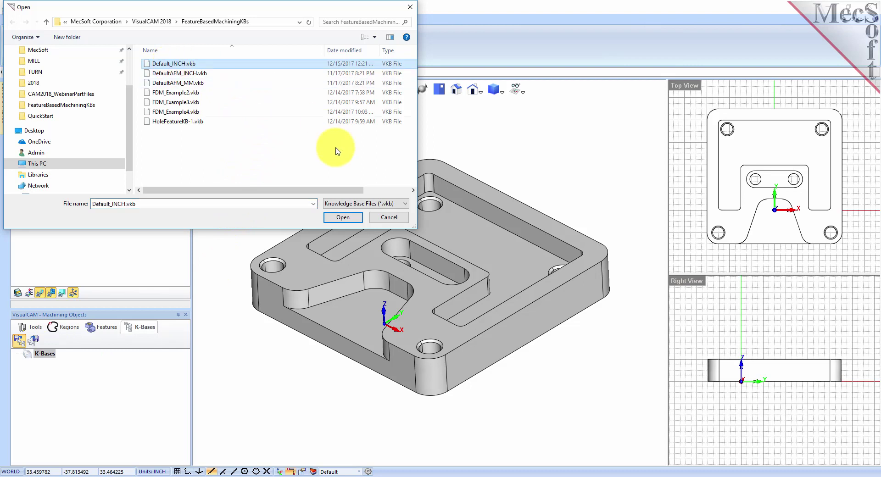
pyautogui.click(340, 218)
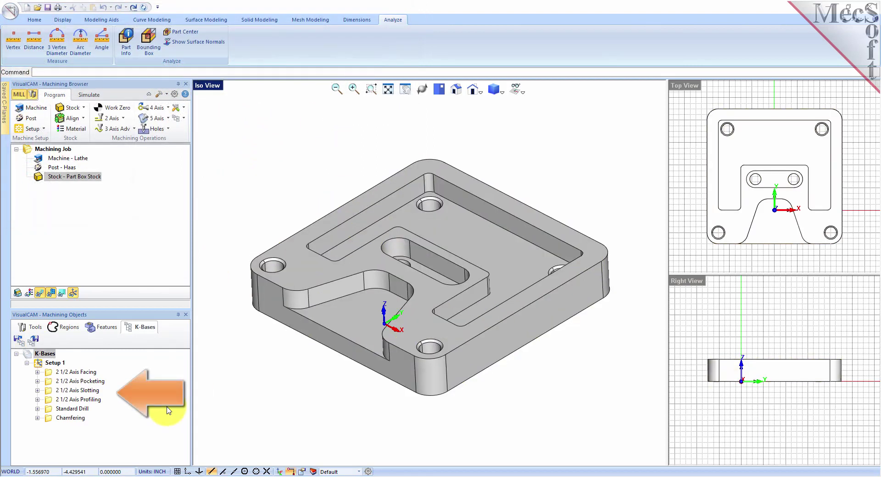
# Step: Go through the operations in the loaded knowledge base's Setup 1 and expand the 2 1/2 Axis Facing entry
pyautogui.click(50, 384)
pyautogui.click(50, 390)
pyautogui.click(50, 400)
pyautogui.click(50, 419)
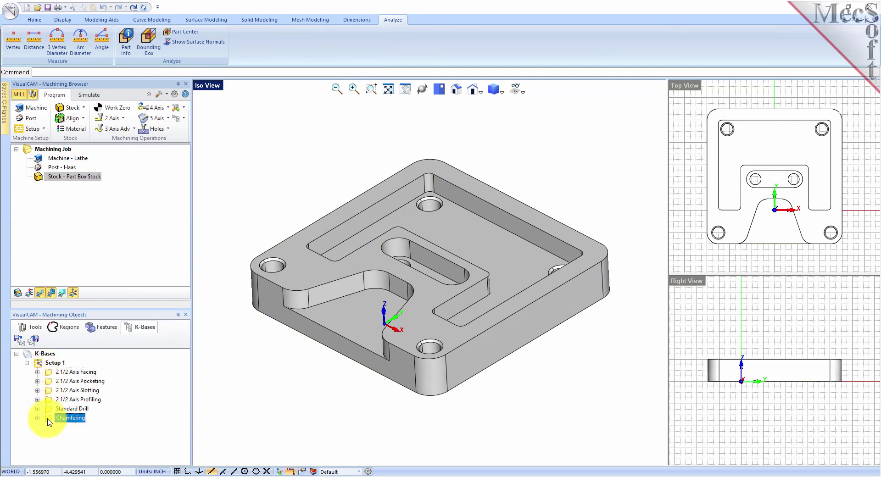
pyautogui.click(37, 372)
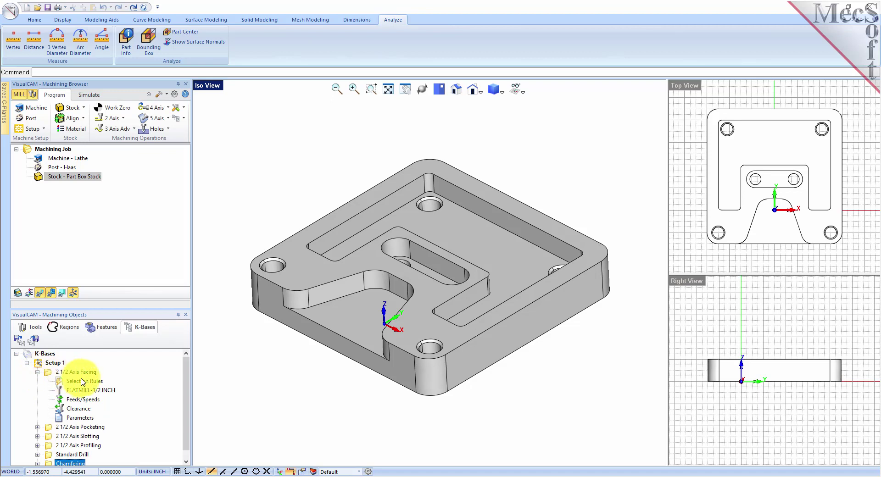
pyautogui.scroll(-3, 187, 384)
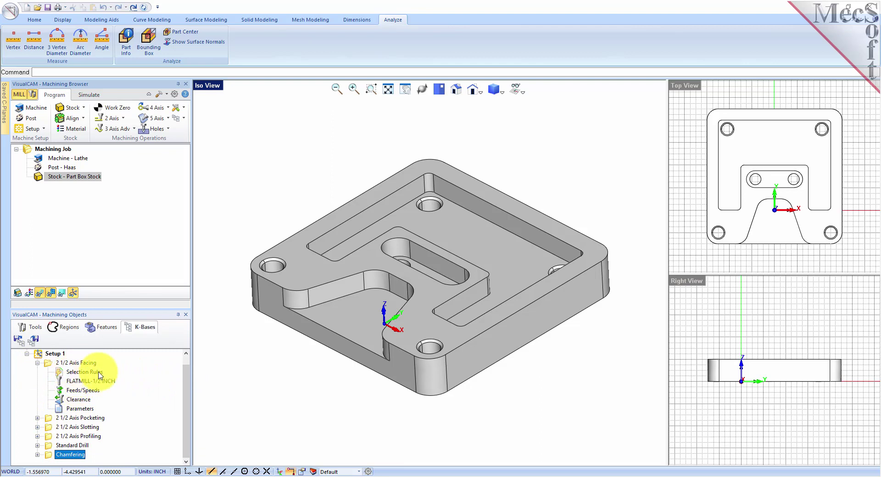
# Step: Inspect the facing operation's geometry selection rules, comparing the Geometry and Features filters, and close them without changes
pyautogui.click(60, 373)
pyautogui.doubleClick(61, 373)
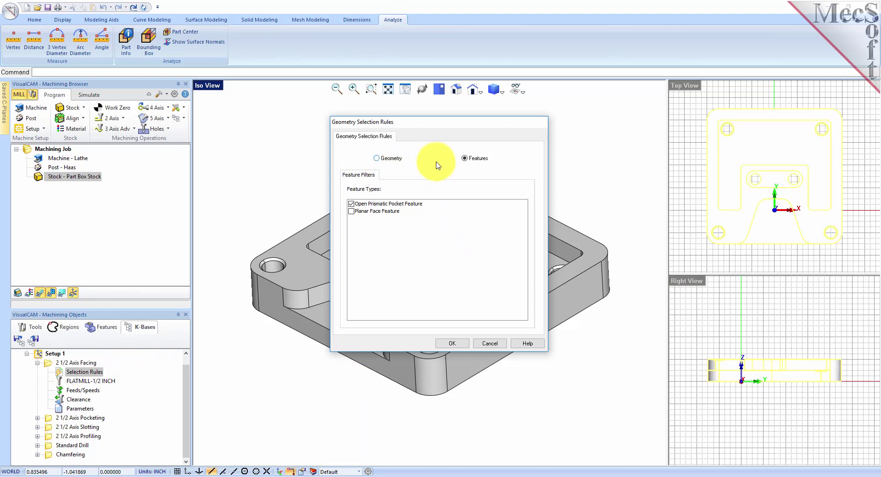
pyautogui.click(376, 158)
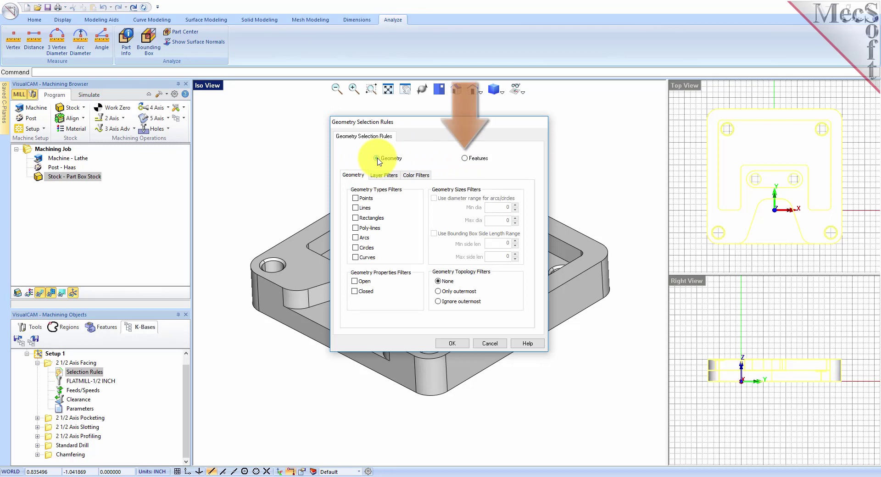
pyautogui.click(465, 159)
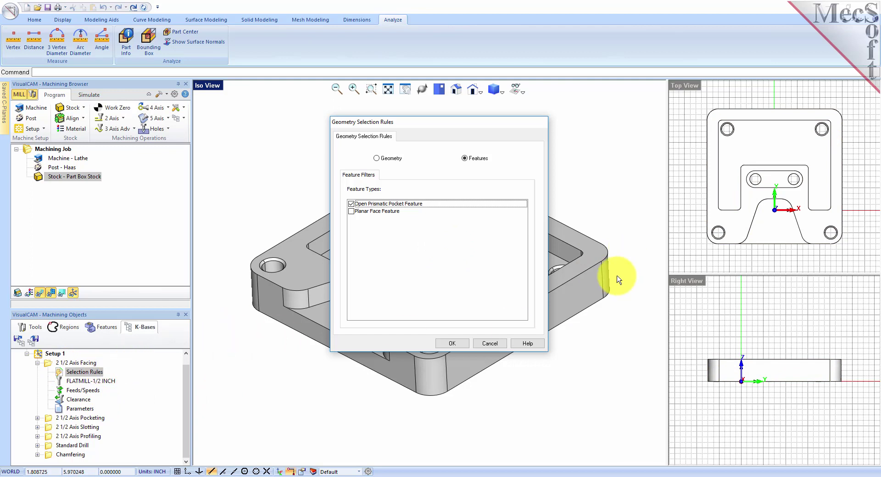
pyautogui.click(490, 344)
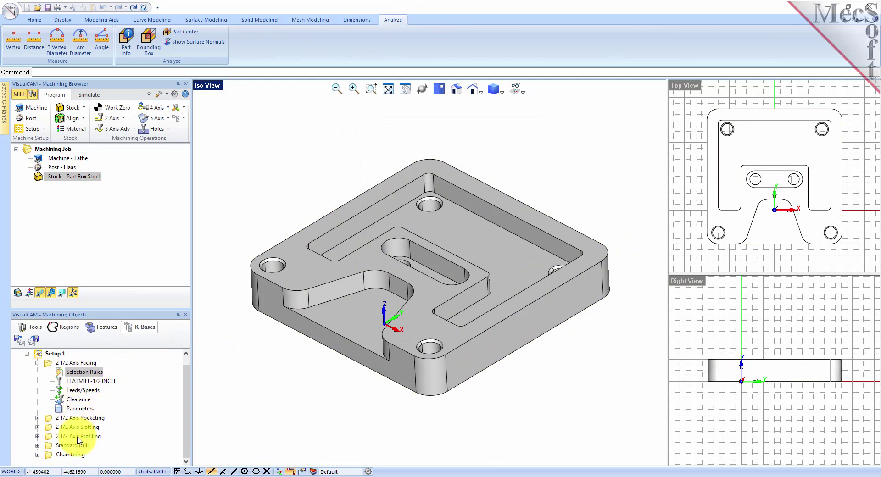
# Step: Inspect the feature-type selection rules of the 2 1/2 Axis Pocketing operation in the knowledge base and close them without changes
pyautogui.click(37, 418)
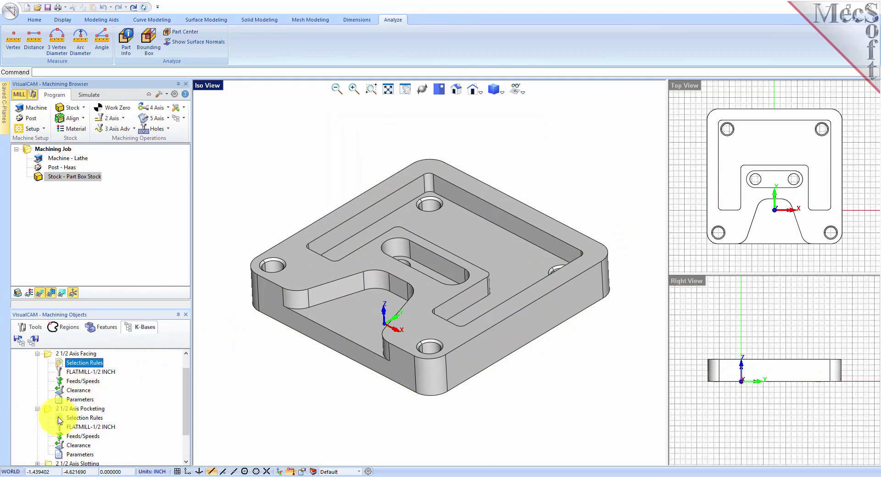
pyautogui.doubleClick(61, 419)
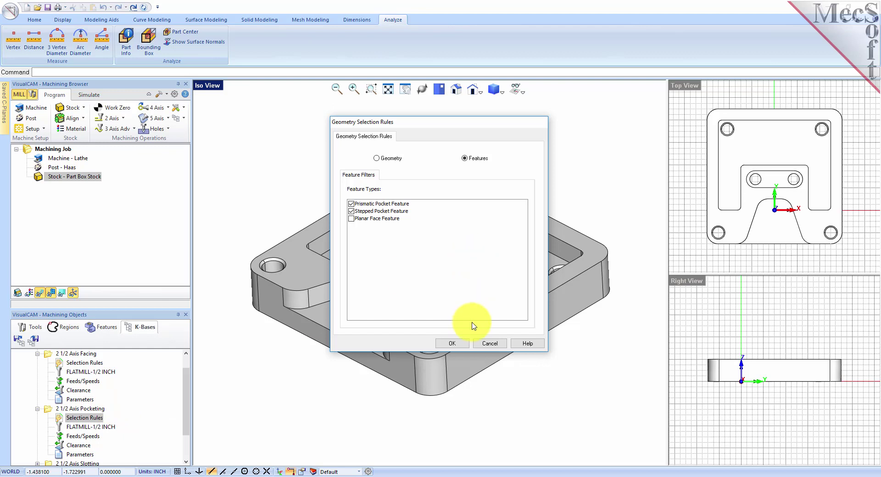
pyautogui.click(501, 345)
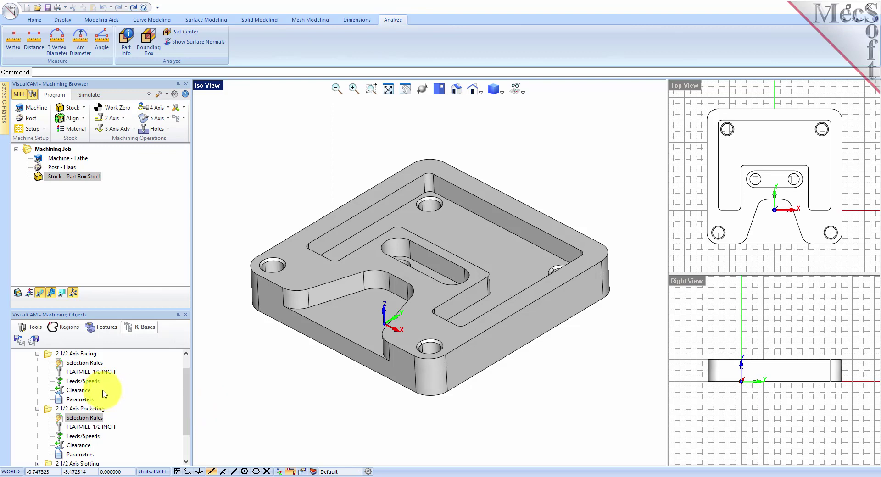
# Step: Check the knowledge-base facing operation's tool, feeds/speeds and parameters entries, and browse the list of available tools
pyautogui.click(60, 372)
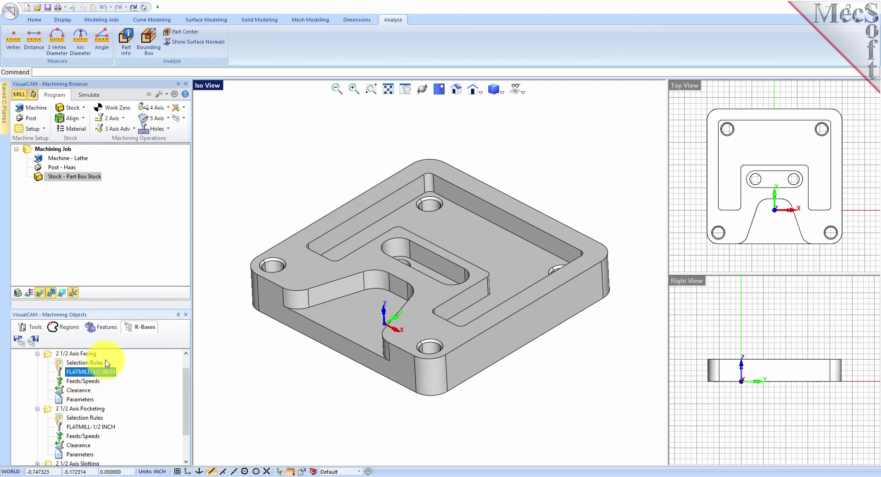
pyautogui.click(64, 381)
pyautogui.click(61, 399)
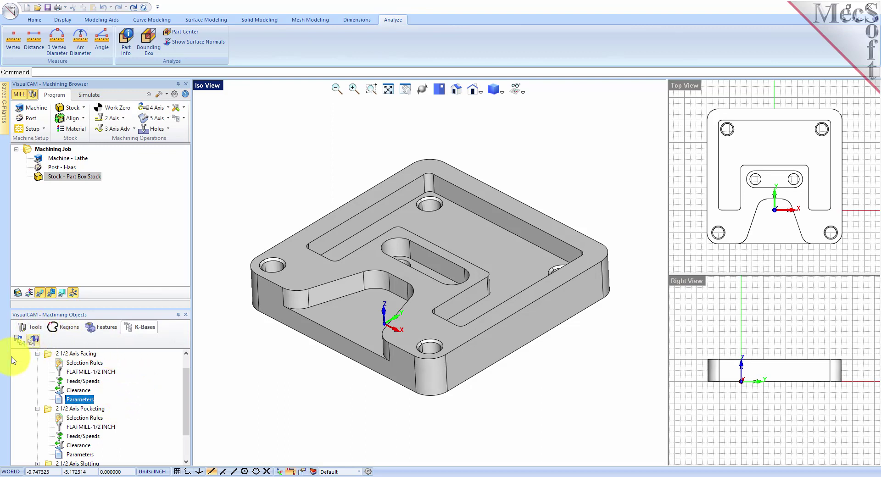
pyautogui.click(28, 330)
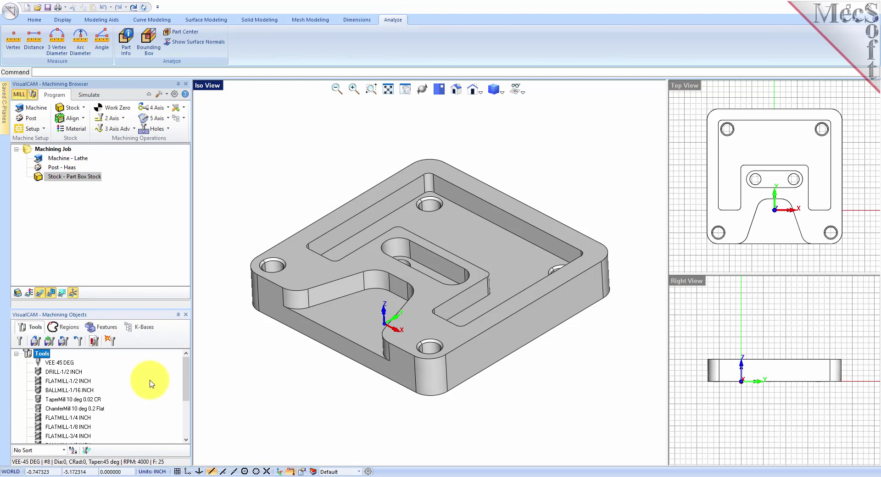
pyautogui.moveTo(186, 370)
pyautogui.mouseDown()
pyautogui.moveTo(187, 404)
pyautogui.moveTo(187, 381)
pyautogui.mouseUp()
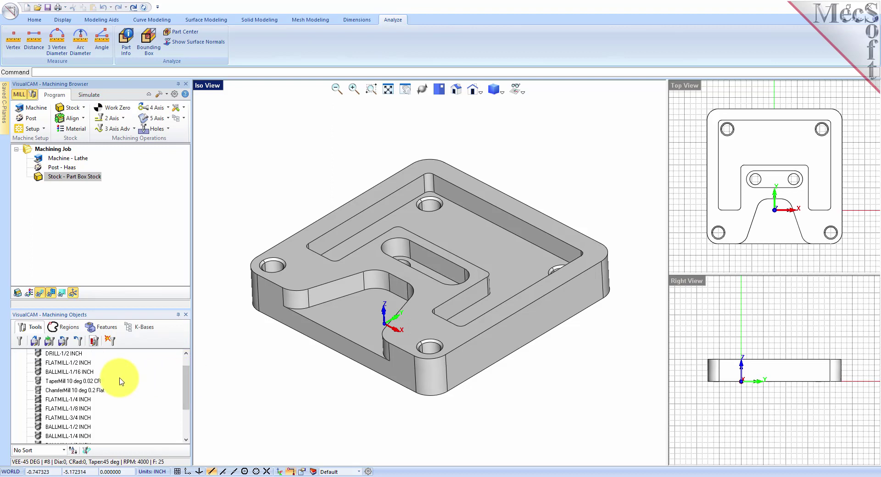
pyautogui.scroll(1, 122, 379)
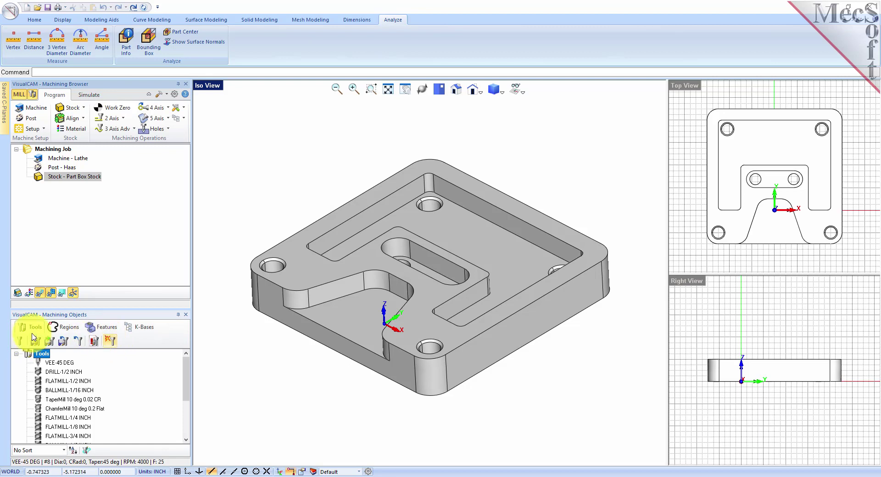
# Step: Review the pocketing operation's tool in the machining job, set its cut pattern to Offset, and generate the toolpath
pyautogui.click(106, 326)
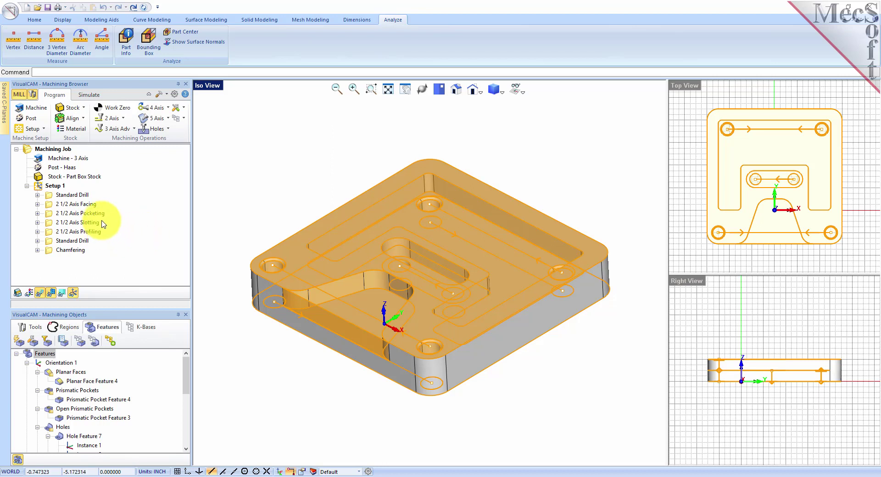
pyautogui.doubleClick(51, 214)
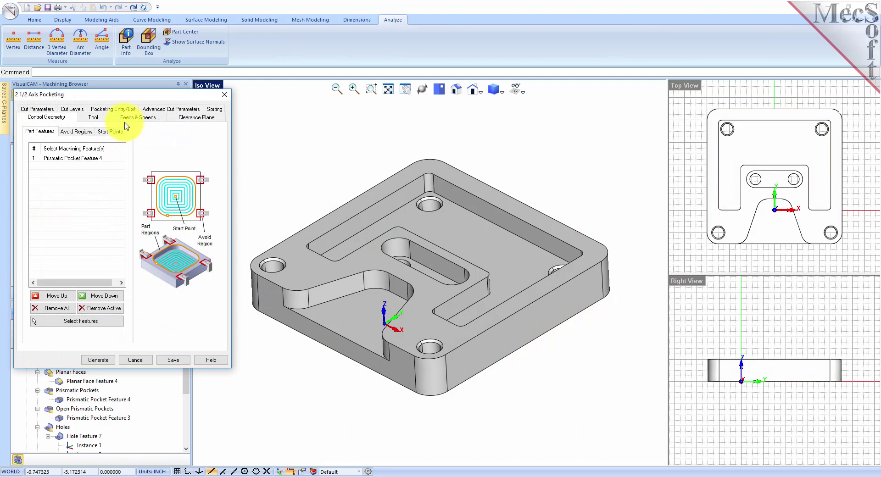
pyautogui.click(96, 119)
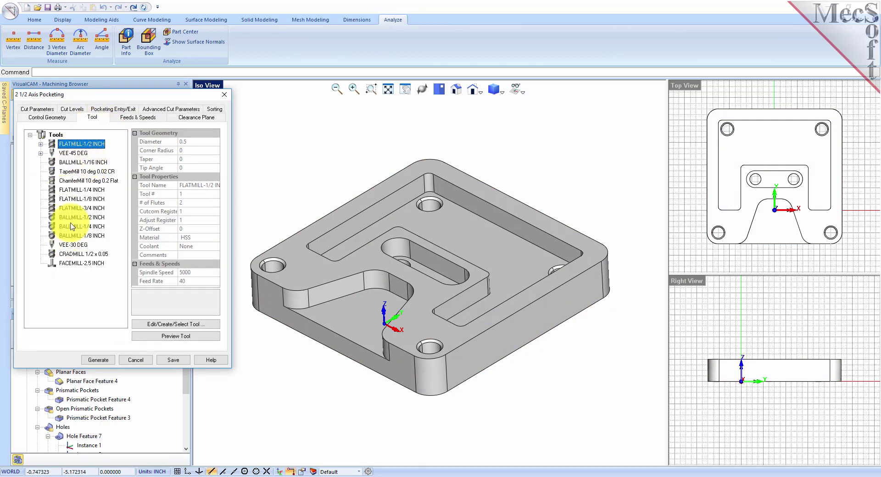
pyautogui.click(43, 111)
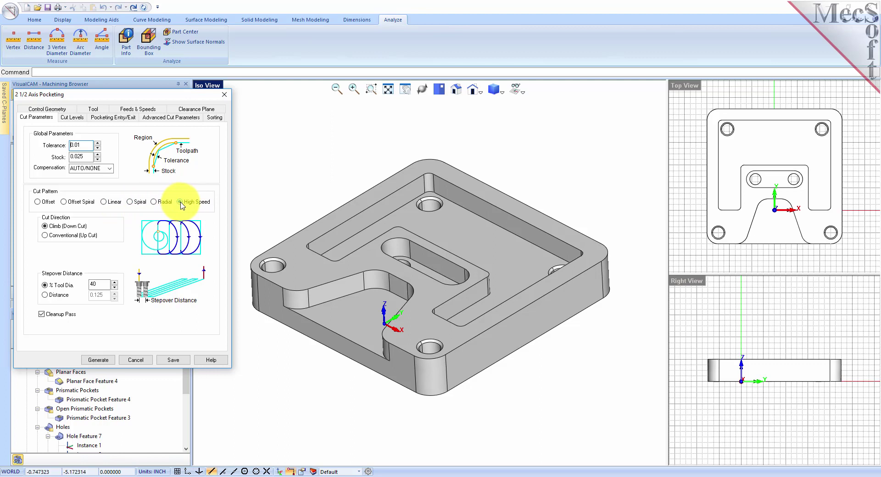
pyautogui.click(38, 202)
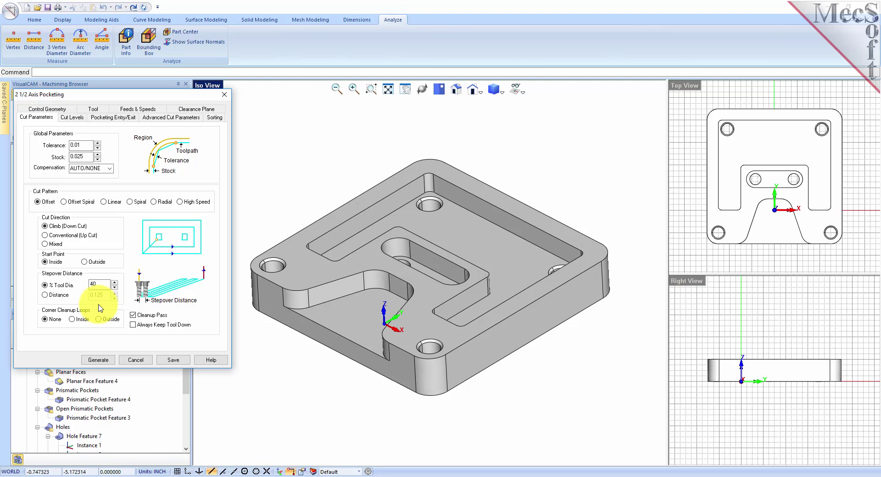
pyautogui.click(101, 360)
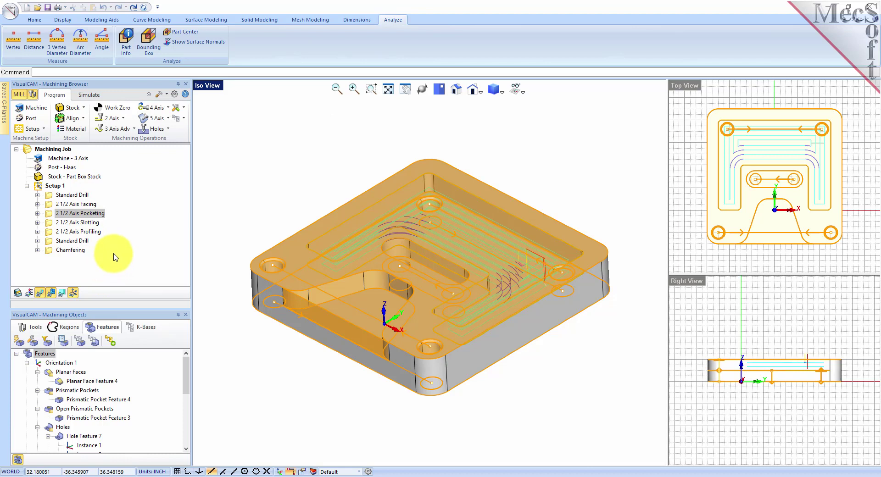
# Step: View the Save to Knowledge Base dialog for Setup 1 without saving, and delete Setup 1 from the machining job
pyautogui.click(42, 188)
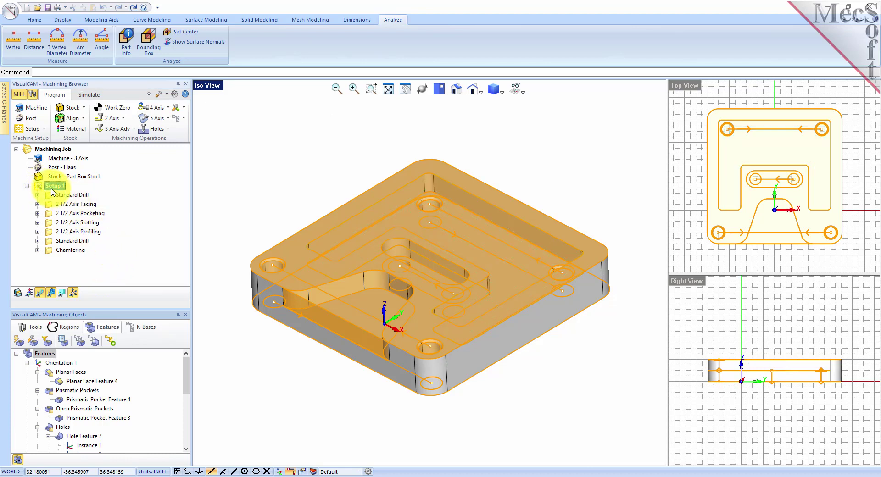
pyautogui.rightClick(51, 185)
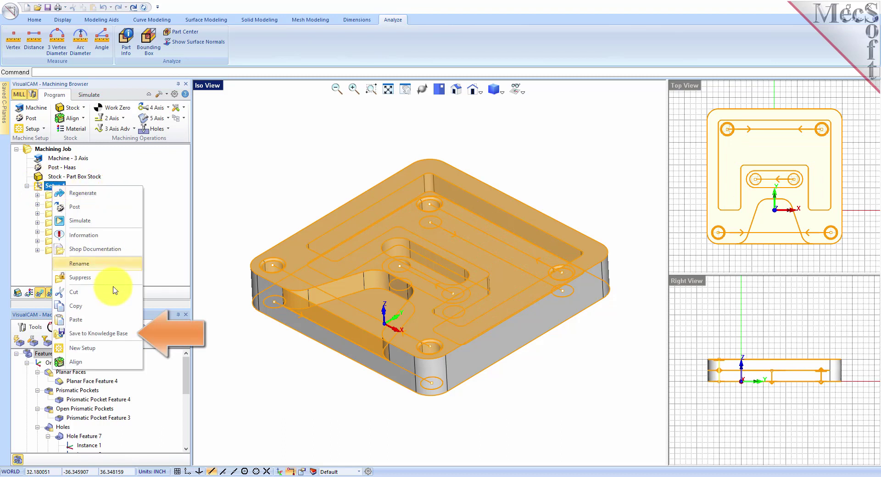
pyautogui.click(104, 335)
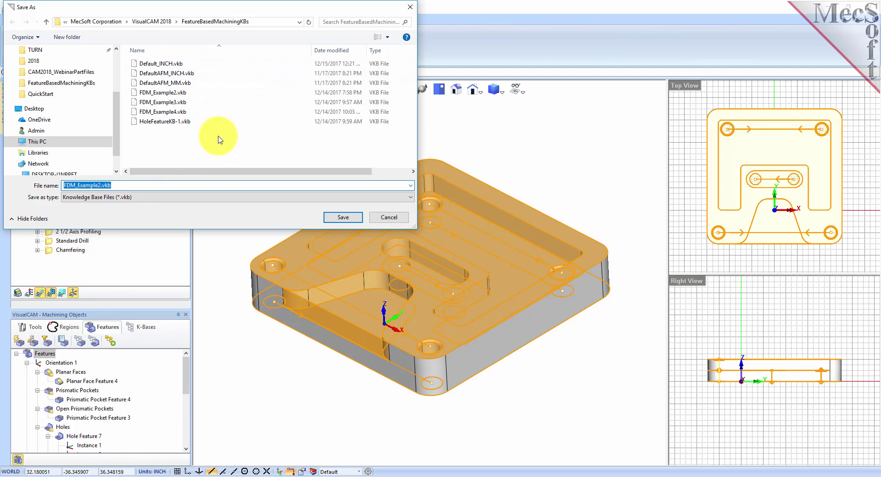
pyautogui.click(389, 217)
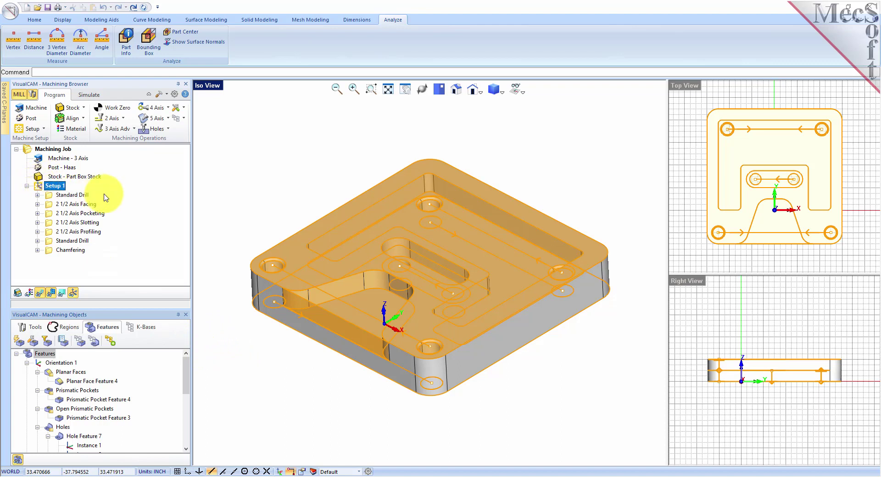
pyautogui.press('Delete')
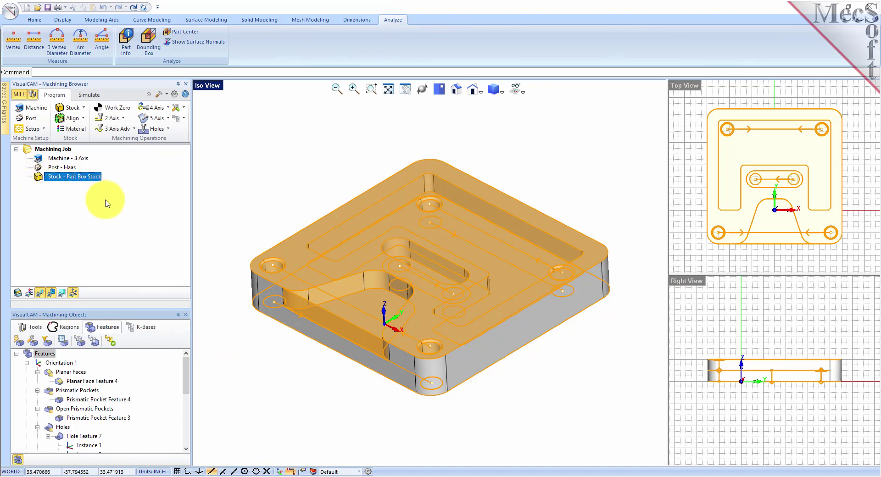
# Step: Select the open pocket, Prismatic Pocket Feature 3, in the model, review its machining choices, and start a Facing operation on it
pyautogui.click(24, 355)
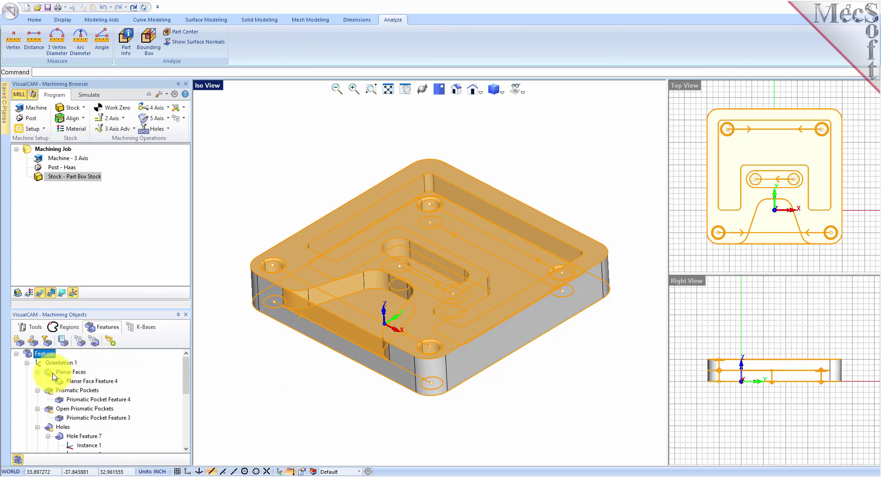
pyautogui.click(347, 333)
pyautogui.click(346, 324)
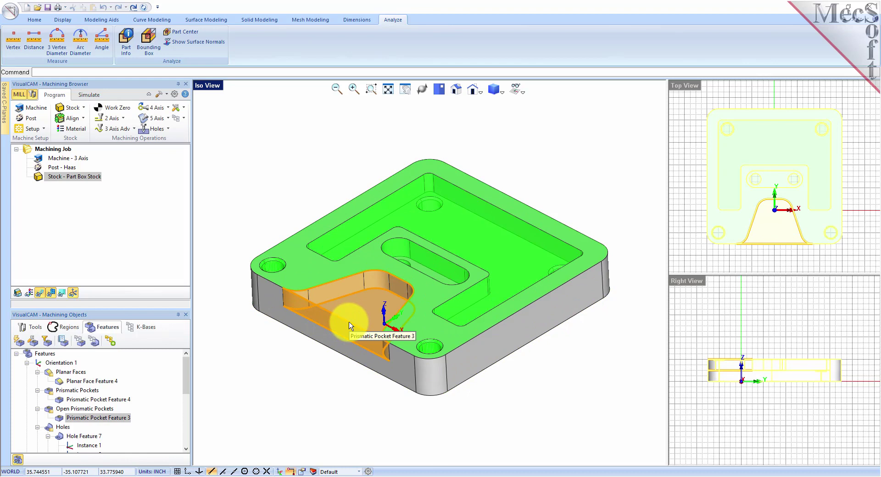
pyautogui.rightClick(349, 326)
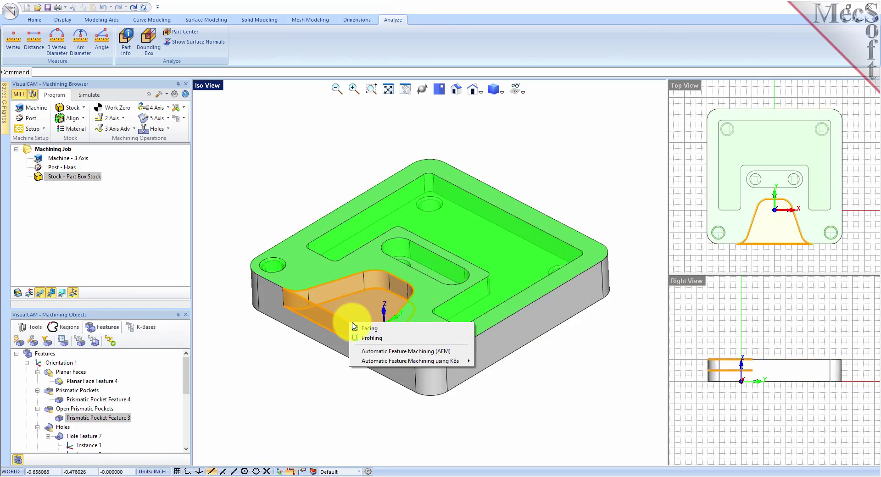
pyautogui.click(390, 342)
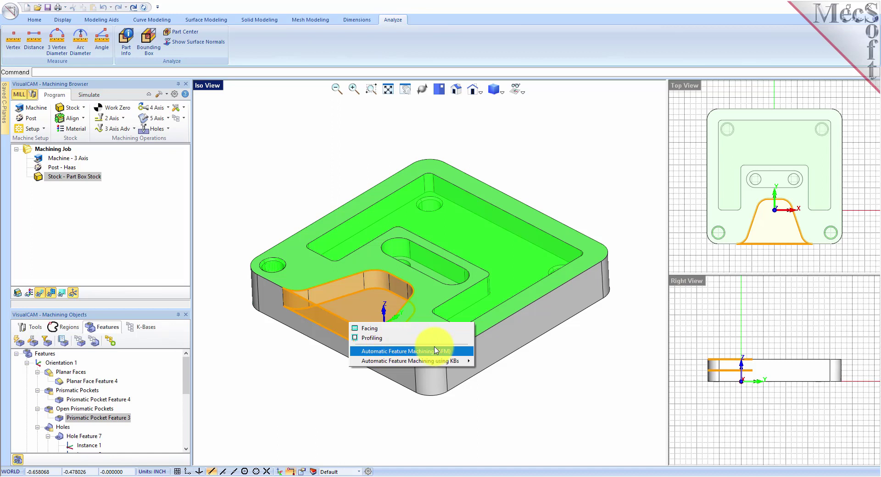
pyautogui.moveTo(384, 365)
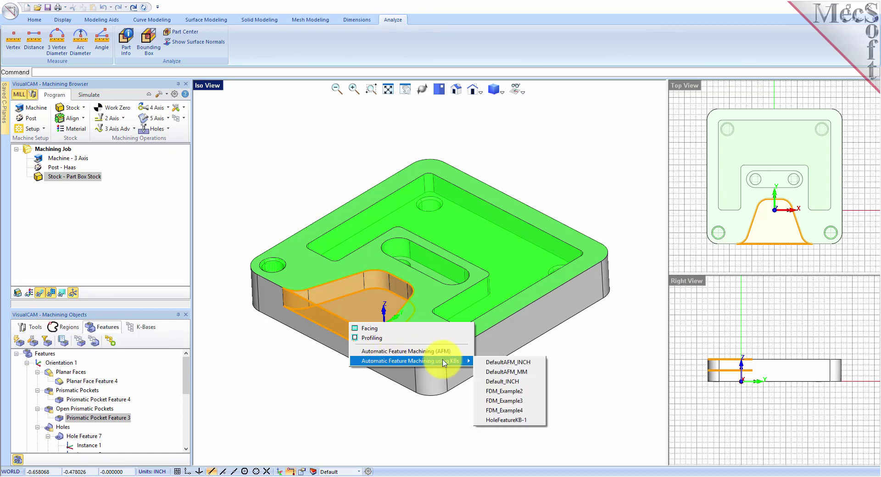
pyautogui.click(388, 331)
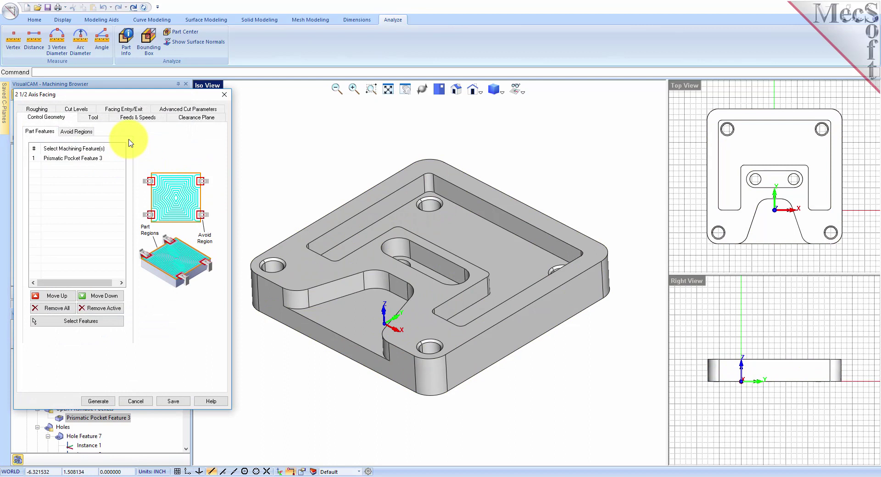
# Step: Check the facing operation's cut levels and feeds and speeds, and generate its toolpath for the open pocket
pyautogui.click(76, 109)
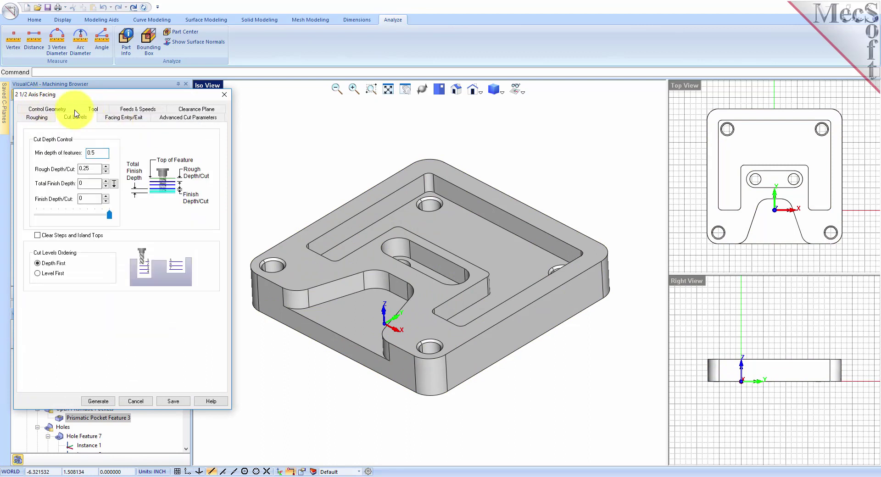
pyautogui.click(137, 118)
pyautogui.click(140, 110)
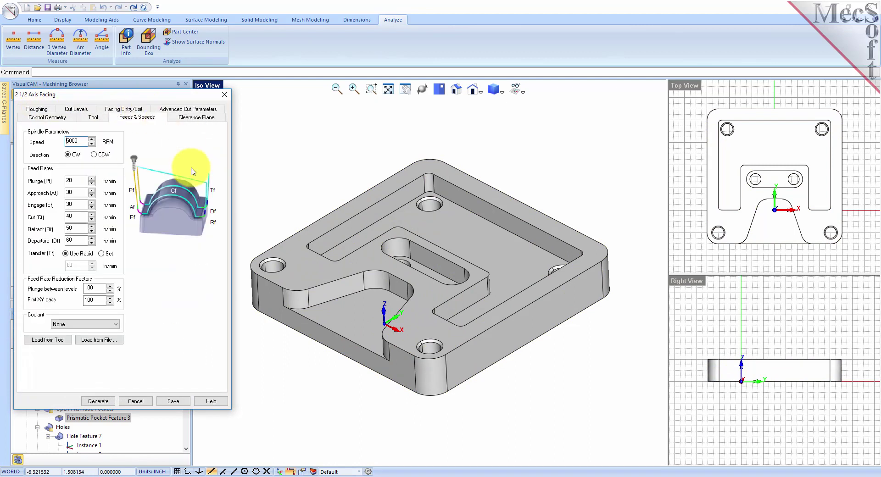
pyautogui.click(97, 402)
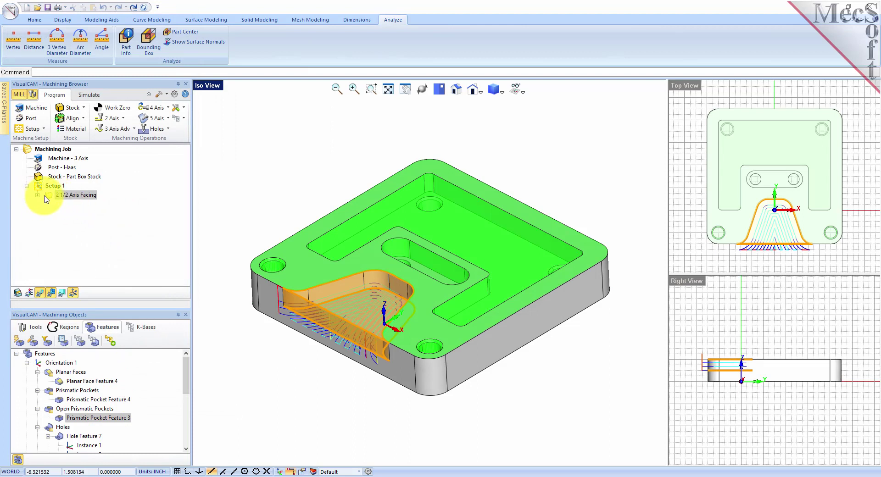